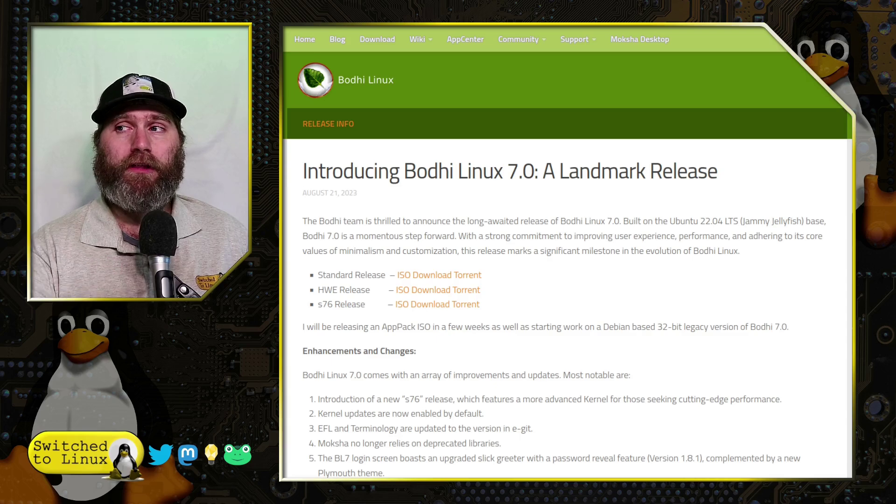
Scroll the Bodhi Linux 7.0 announcement down to its list of twelve enhancements and changes
scroll(634, 333, "down", 4)
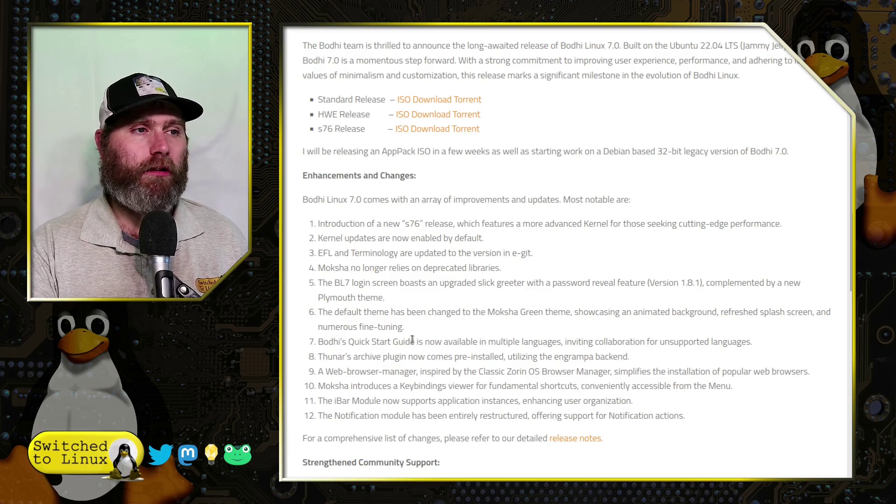
Scroll through the rest of the 7.0 announcement and its Standard, HWE and s76 download links
scroll(432, 369, "down", 1)
scroll(431, 369, "down", 1)
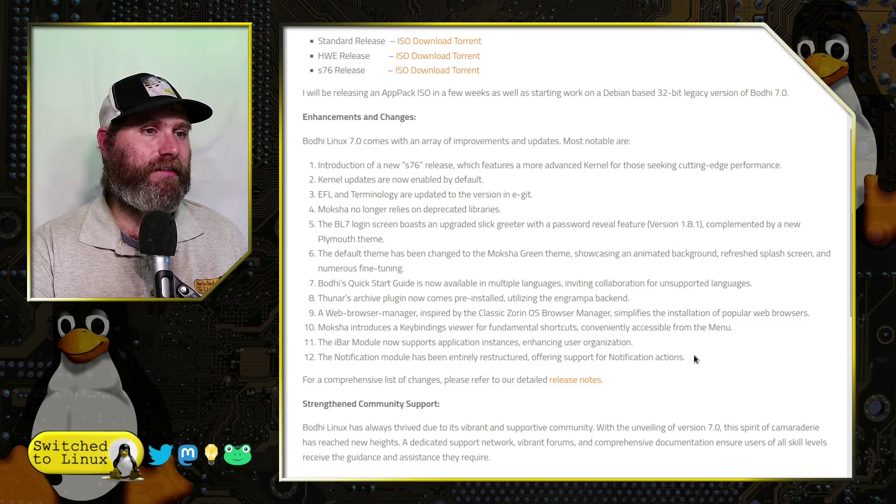
scroll(653, 348, "down", 1)
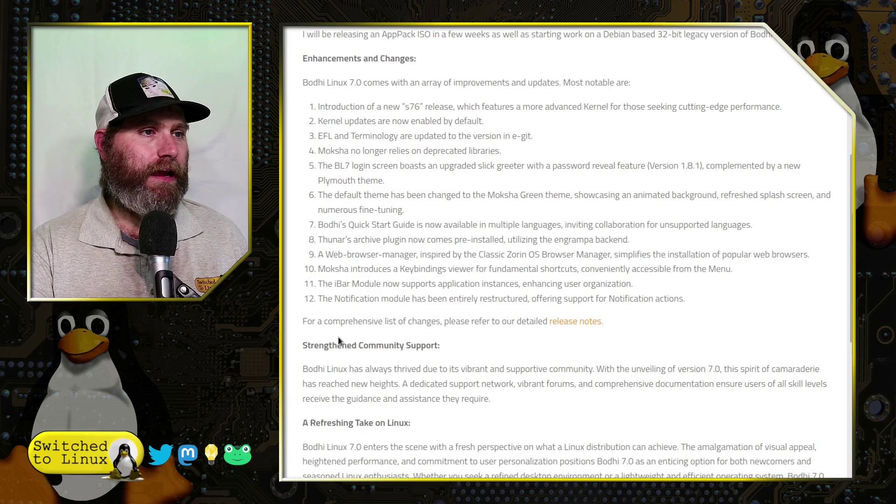
scroll(340, 341, "up", 1)
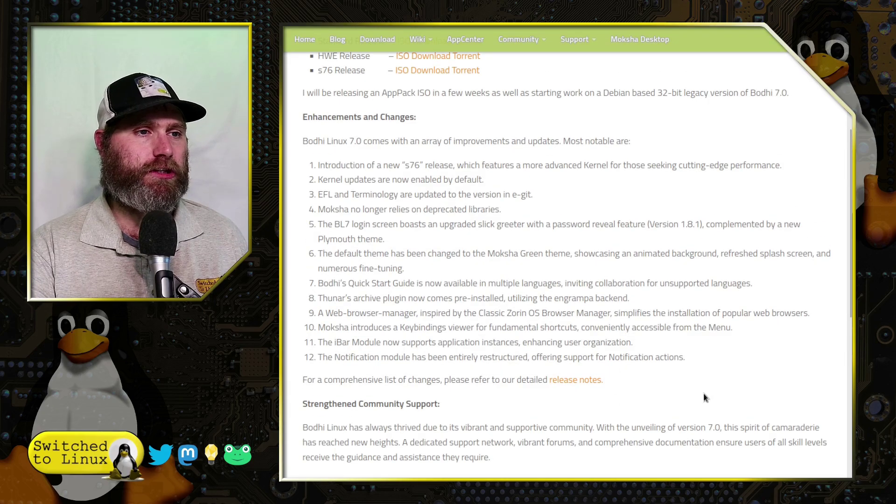
scroll(704, 393, "down", 1)
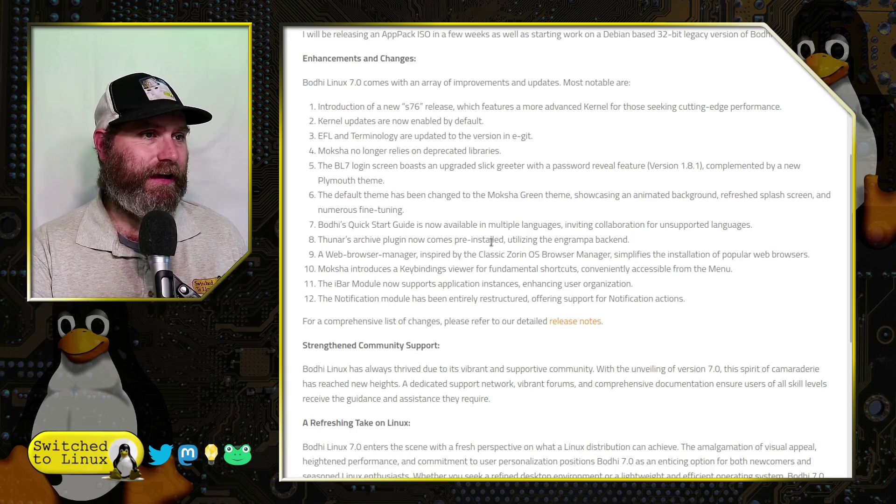
scroll(490, 262, "down", 3)
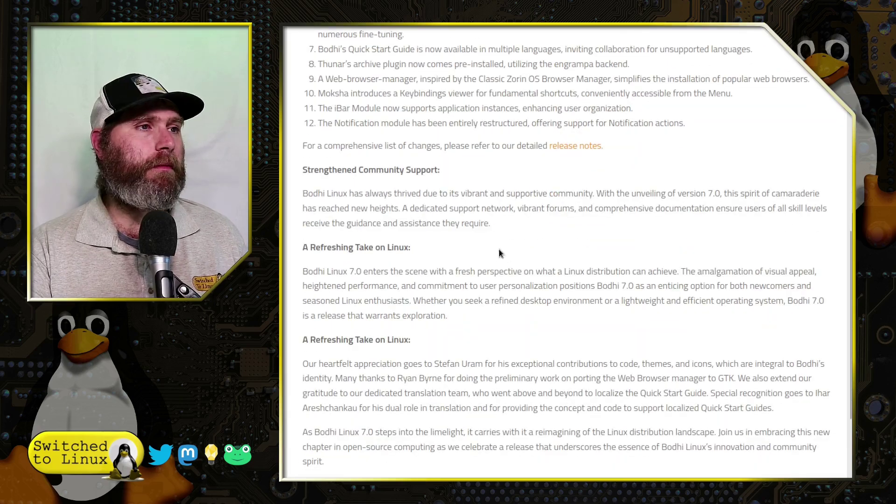
scroll(473, 228, "down", 3)
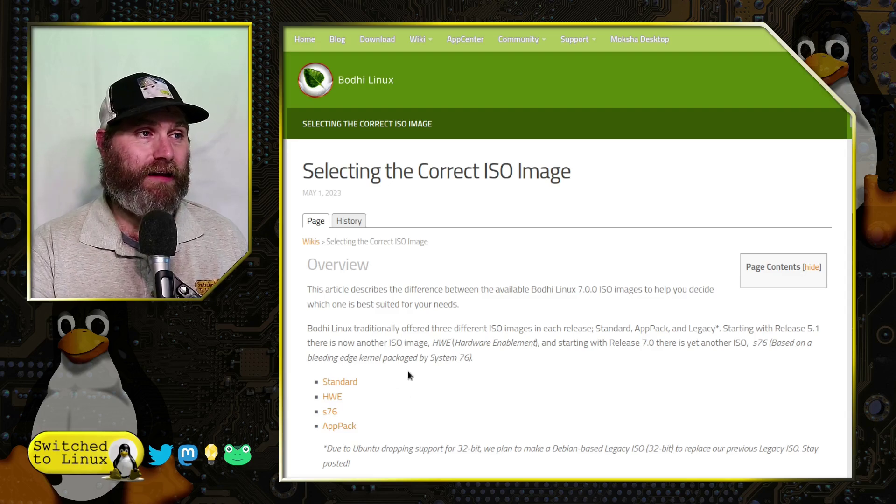
Jump to the Standard ISO description and highlight its 5.15.0-78 kernel version
scroll(373, 377, "down", 2)
left_click(342, 324)
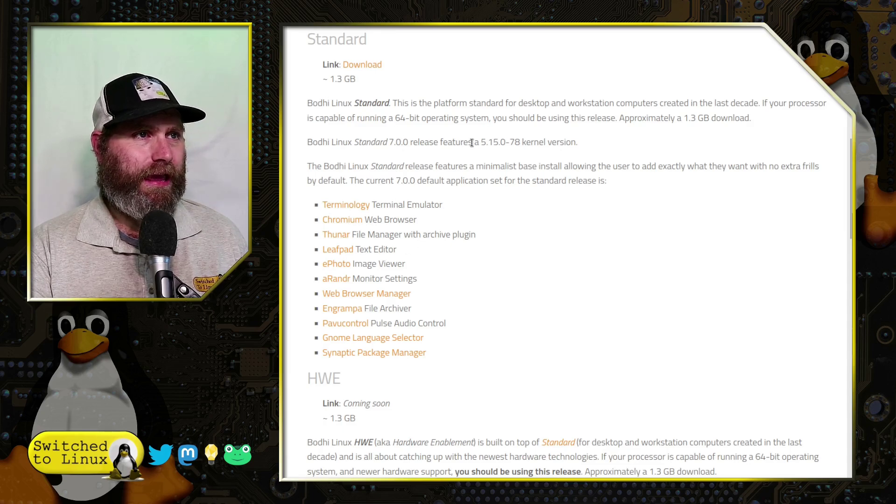
left_click_drag(486, 143, 574, 136)
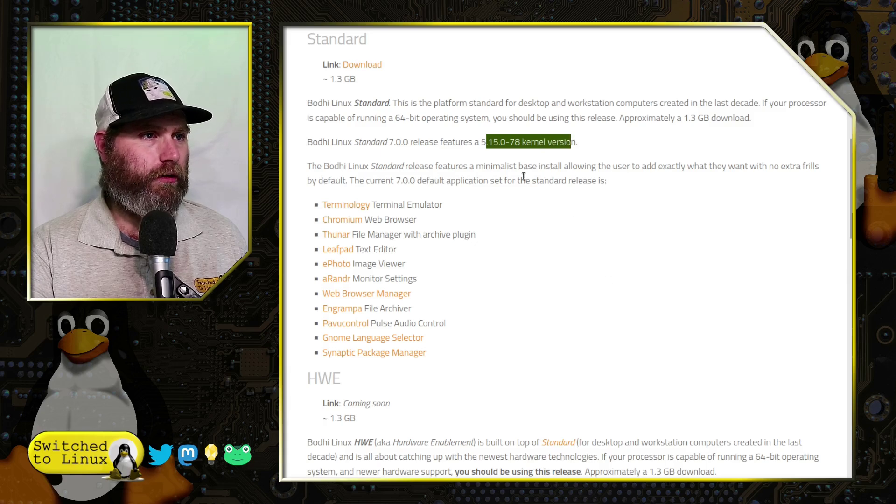
left_click(494, 202)
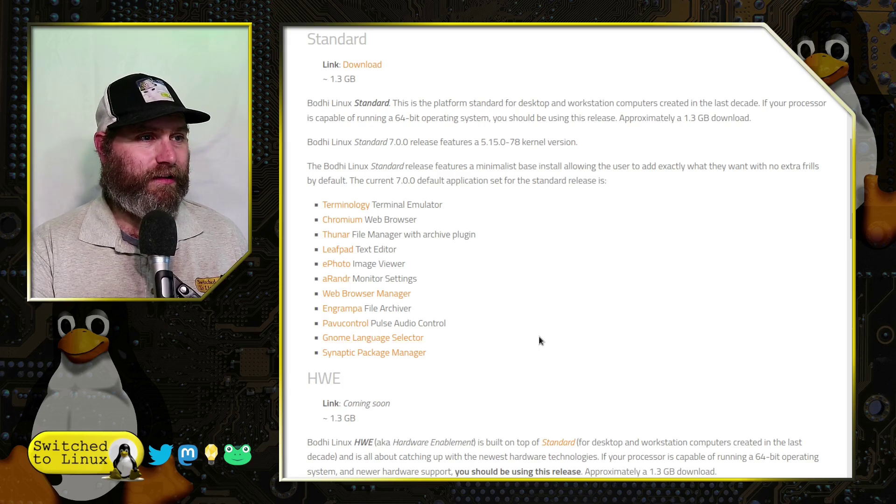
Scroll down to the HWE ISO section and highlight its 6.2.0-26 kernel
scroll(519, 332, "down", 1)
scroll(517, 328, "down", 1)
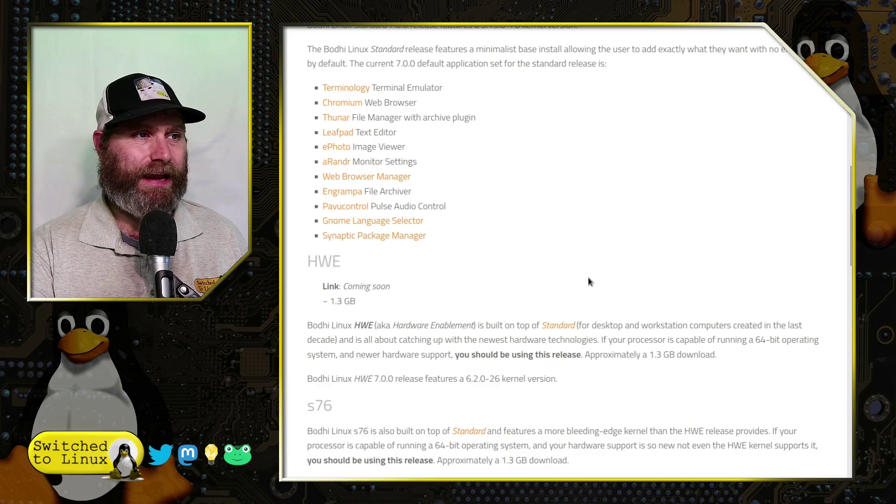
scroll(589, 282, "down", 1)
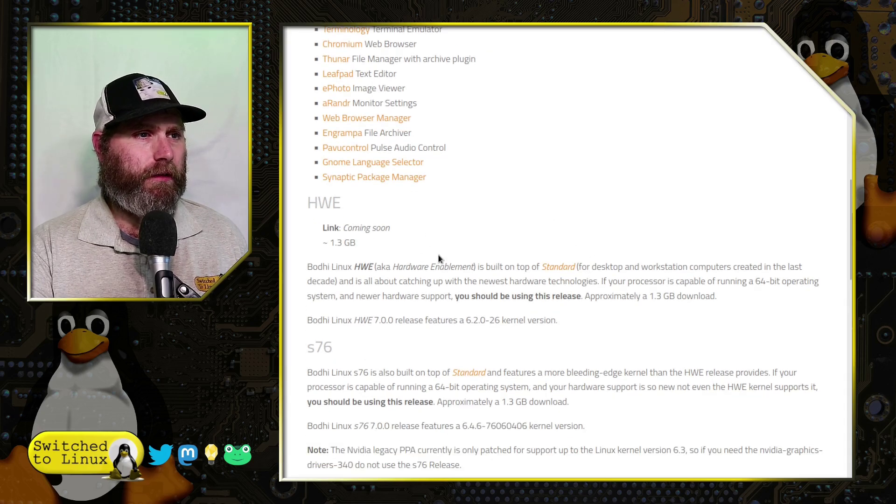
scroll(342, 264, "up", 1)
scroll(409, 308, "down", 1)
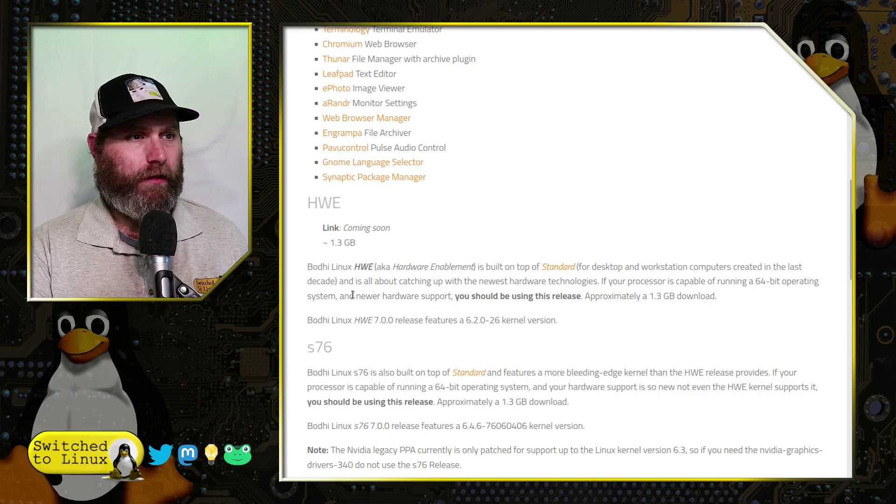
left_click_drag(466, 322, 519, 322)
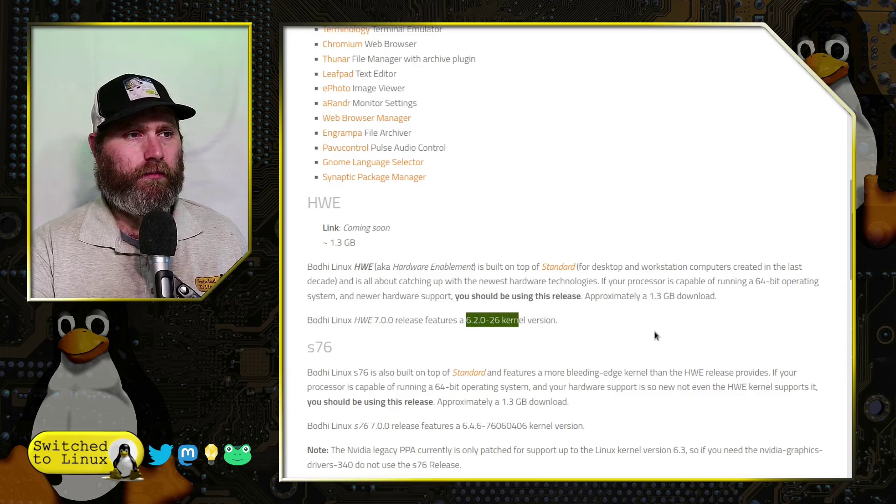
Highlight the s76 ISO's 6.4.6-76060406 kernel version further down
scroll(654, 332, "down", 2)
scroll(389, 332, "down", 1)
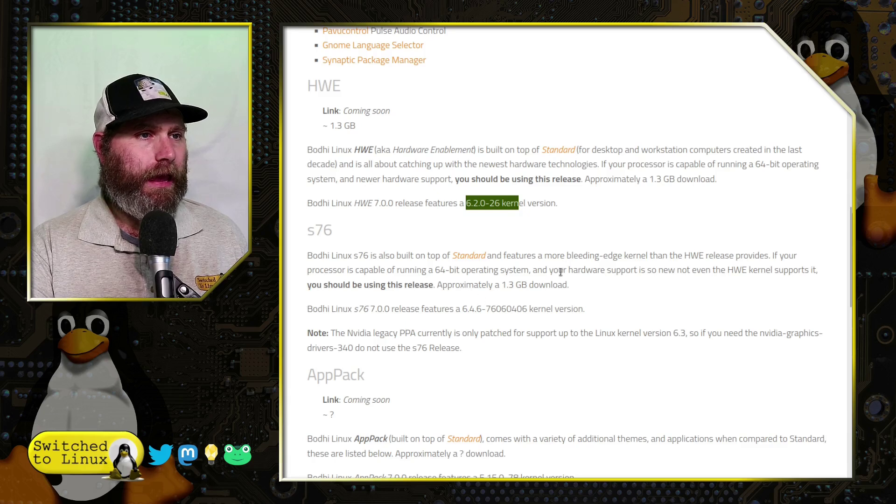
left_click(462, 311)
left_click_drag(462, 311, 559, 309)
left_click(484, 281)
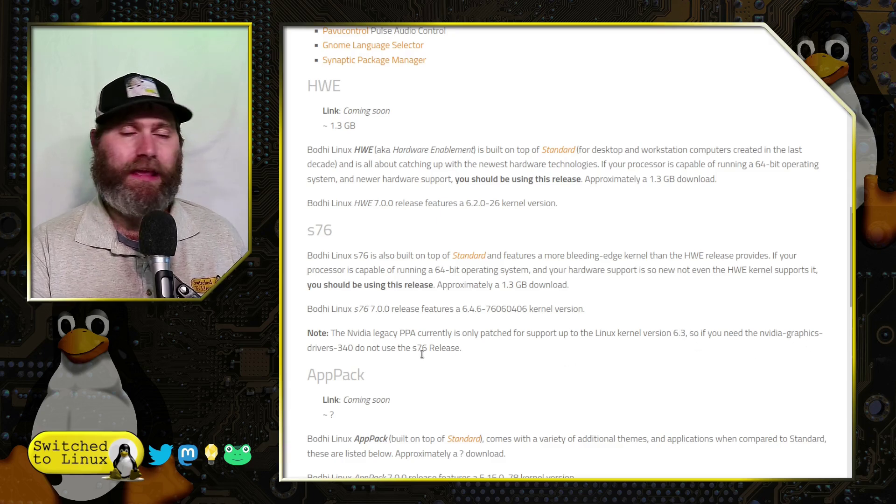
Scroll past the AppPack application lists to Next Steps and follow the download page link
scroll(459, 330, "down", 5)
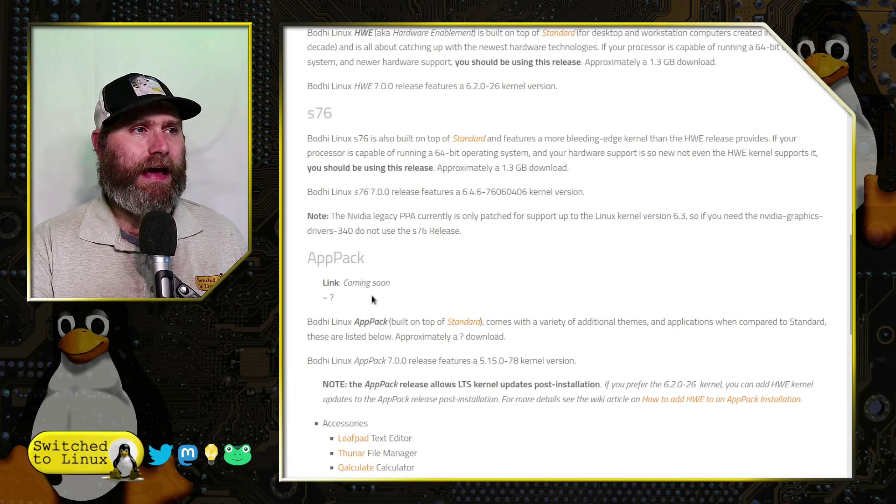
scroll(380, 290, "down", 3)
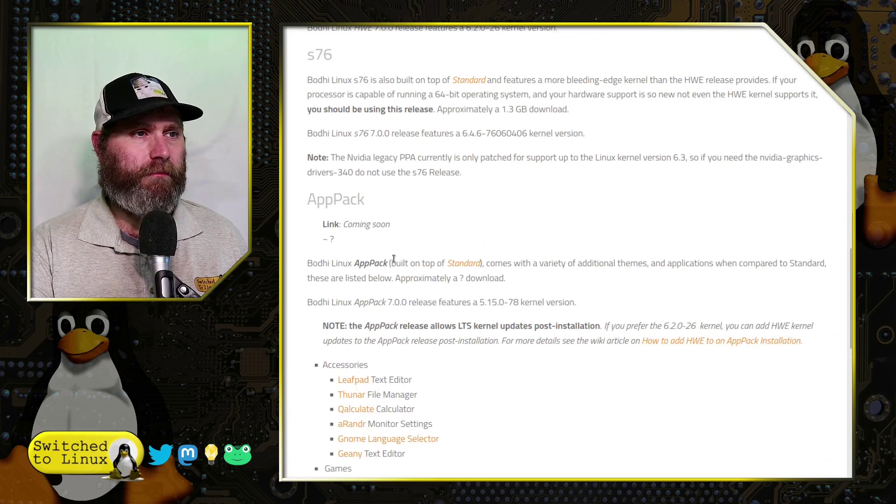
scroll(416, 260, "down", 5)
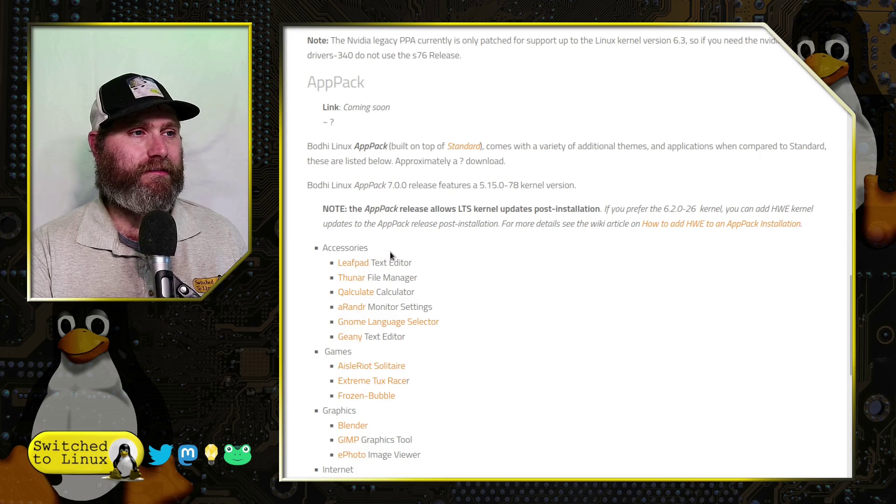
scroll(422, 336, "down", 5)
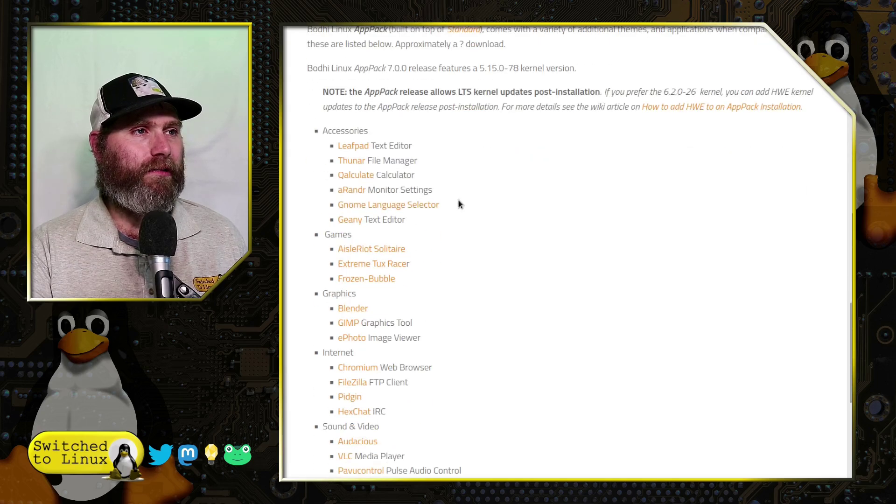
scroll(420, 313, "down", 7)
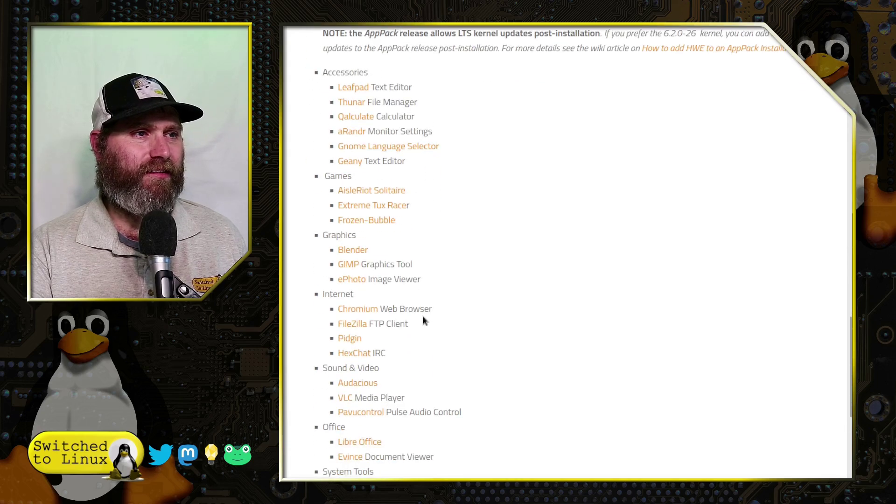
scroll(433, 189, "down", 5)
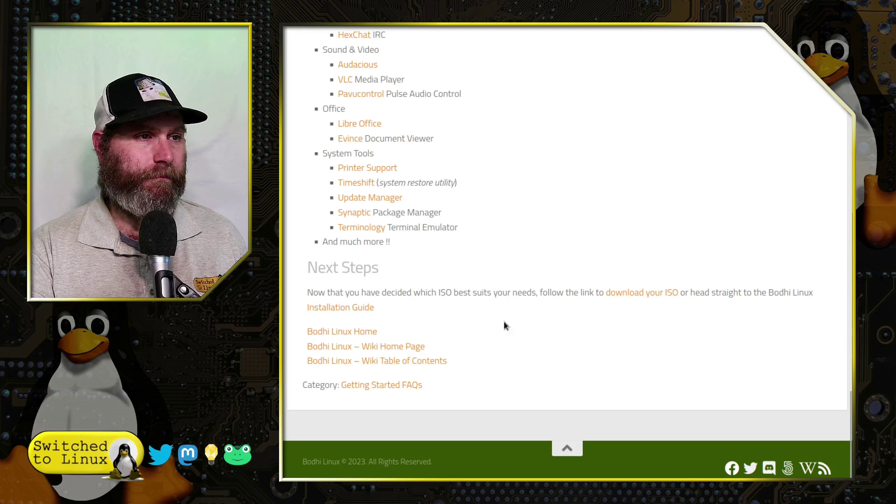
scroll(576, 290, "up", 2)
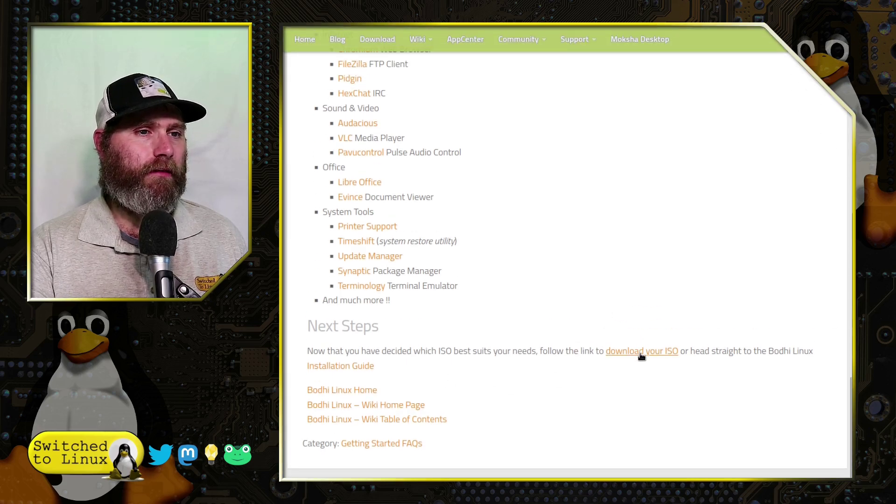
left_click(641, 351)
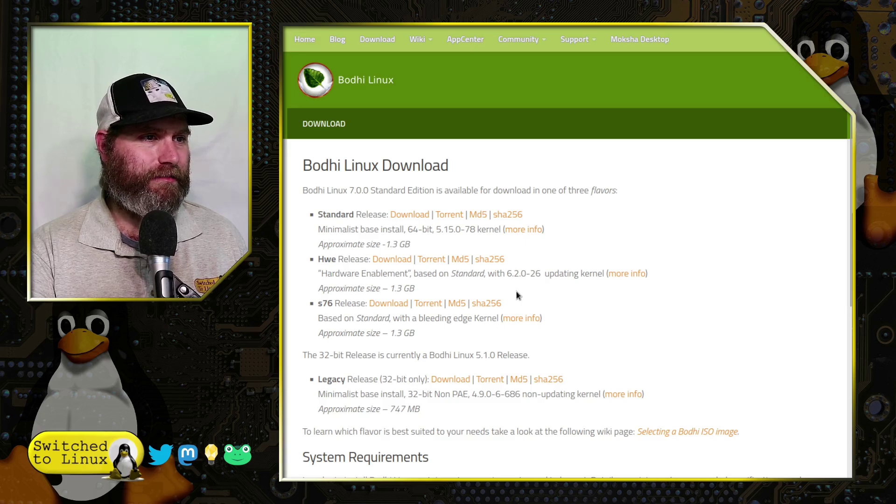
Scroll through the Download page's Standard, Hwe, s76 and 32-bit Legacy releases
scroll(516, 291, "down", 3)
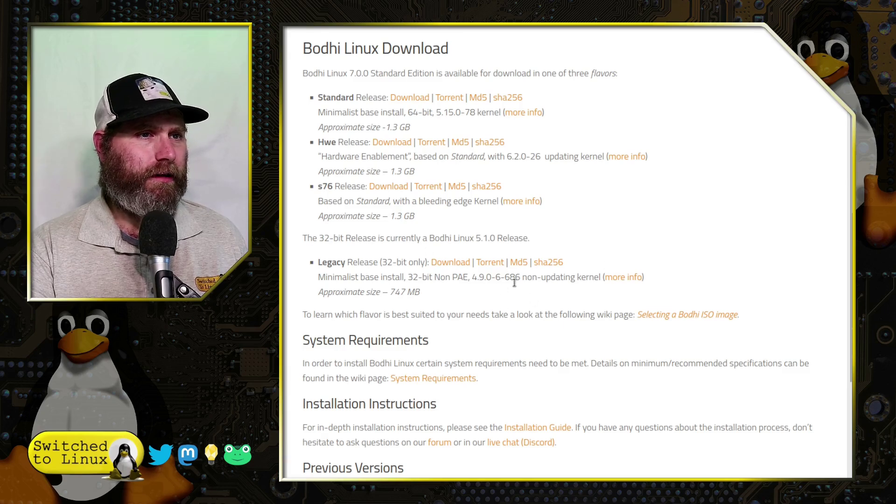
scroll(542, 298, "down", 5)
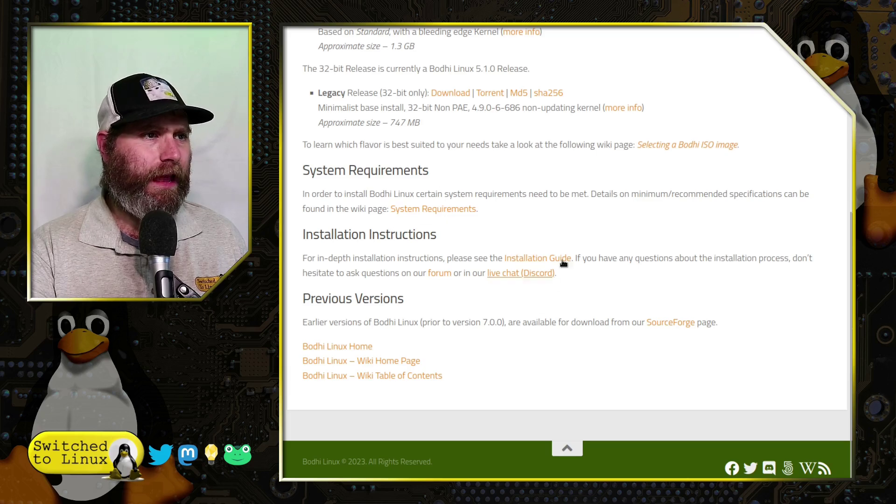
scroll(567, 207, "up", 5)
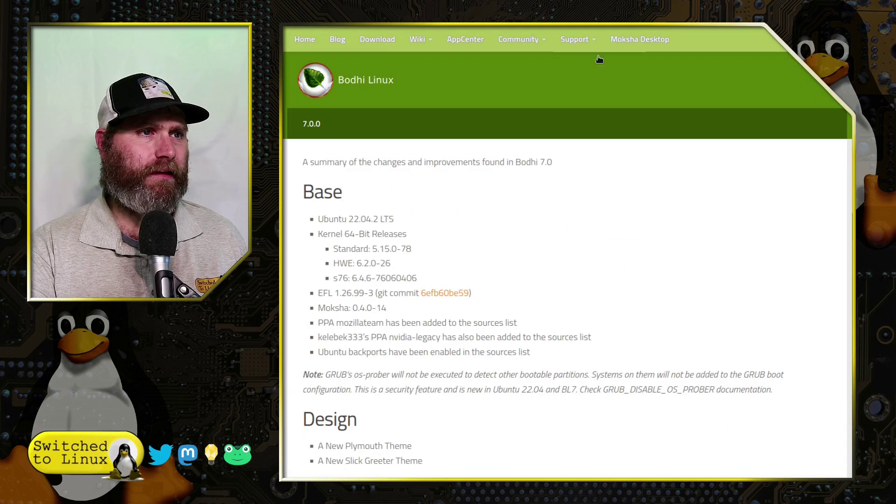
scroll(602, 207, "down", 5)
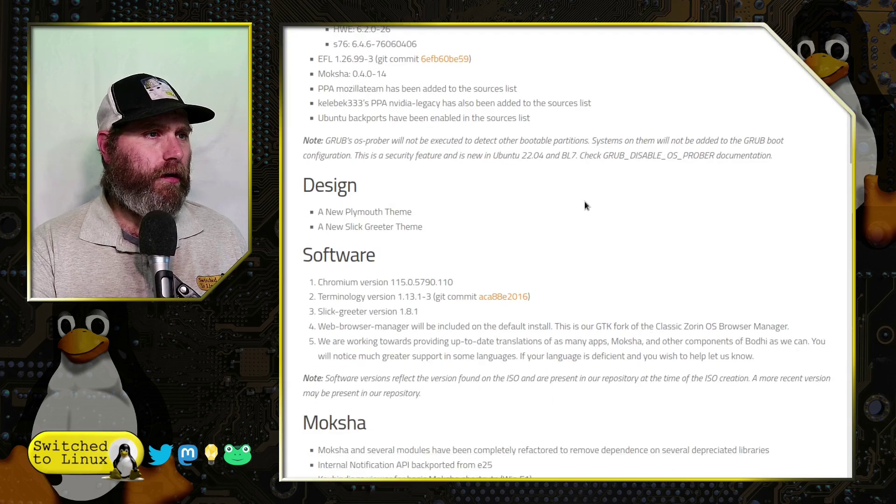
scroll(586, 205, "up", 5)
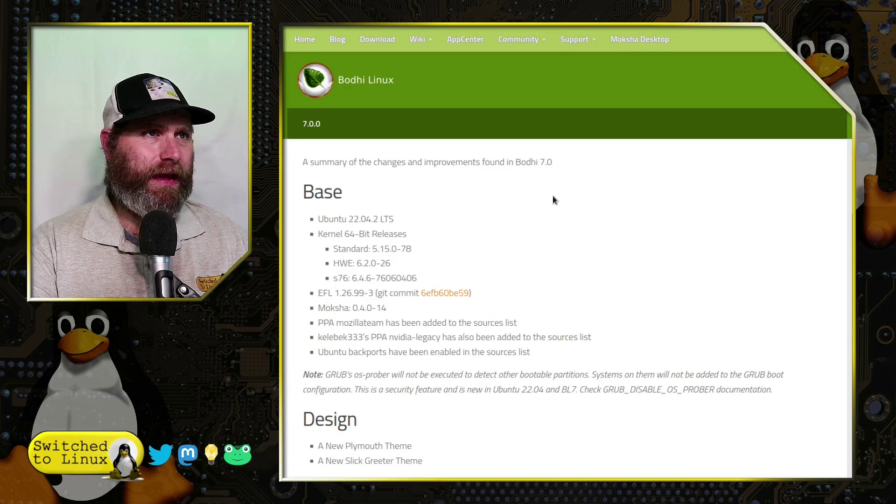
scroll(553, 195, "down", 1)
scroll(553, 199, "down", 3)
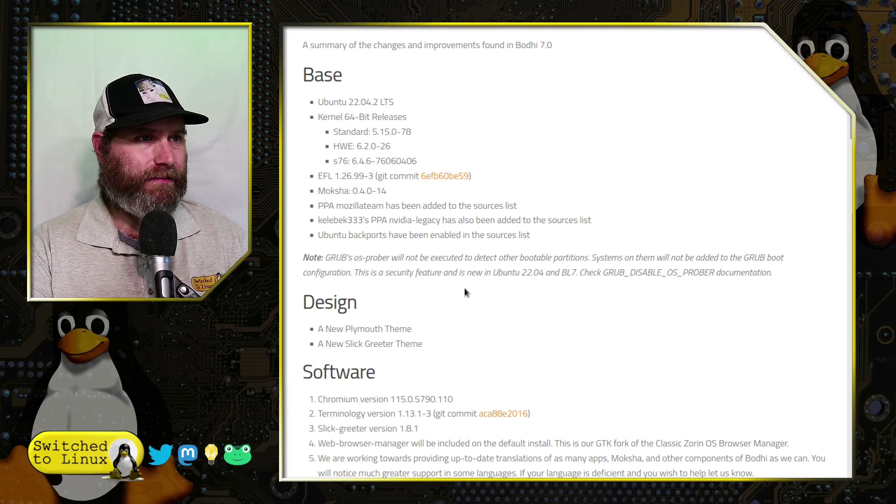
scroll(345, 273, "down", 3)
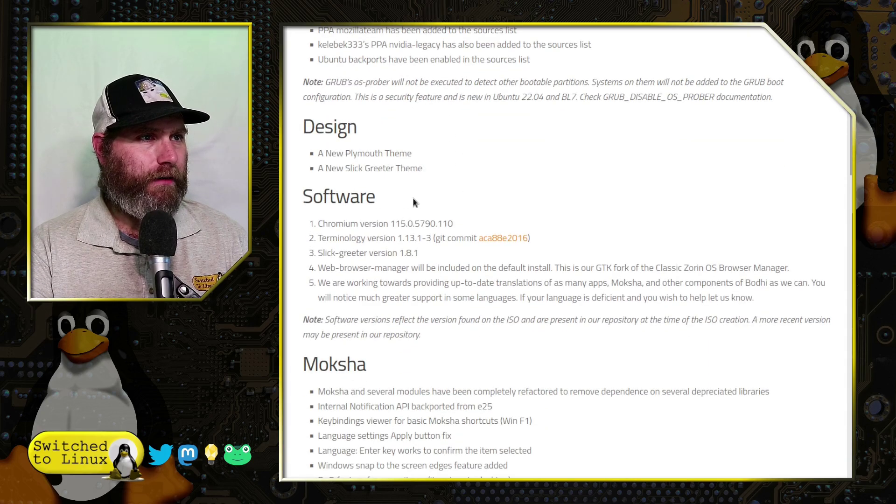
scroll(413, 198, "down", 2)
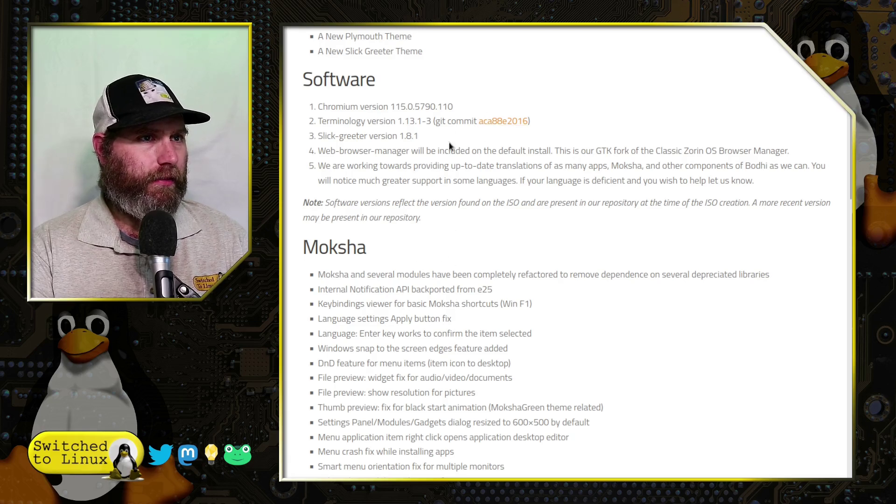
left_click_drag(596, 150, 779, 153)
left_click(462, 201)
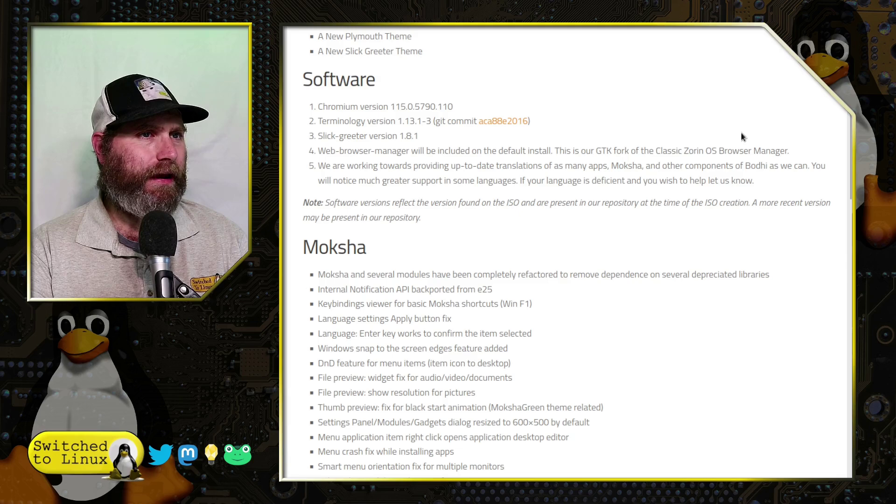
scroll(517, 190, "down", 5)
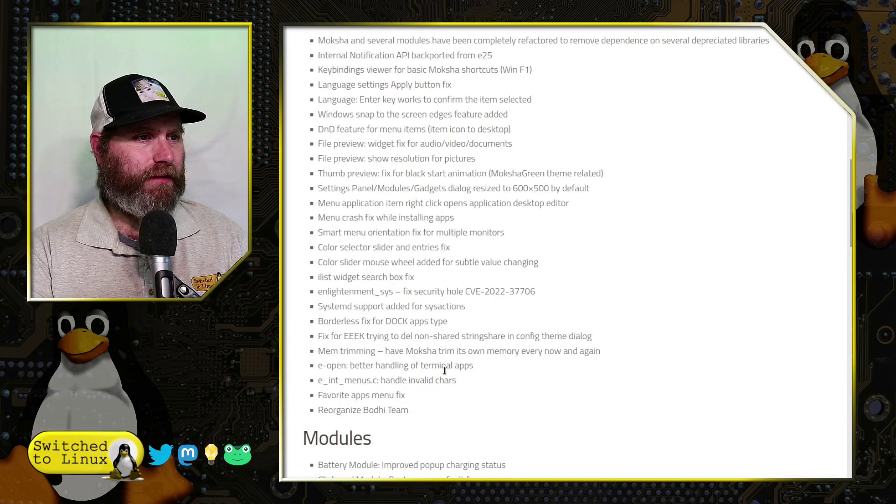
scroll(444, 370, "down", 9)
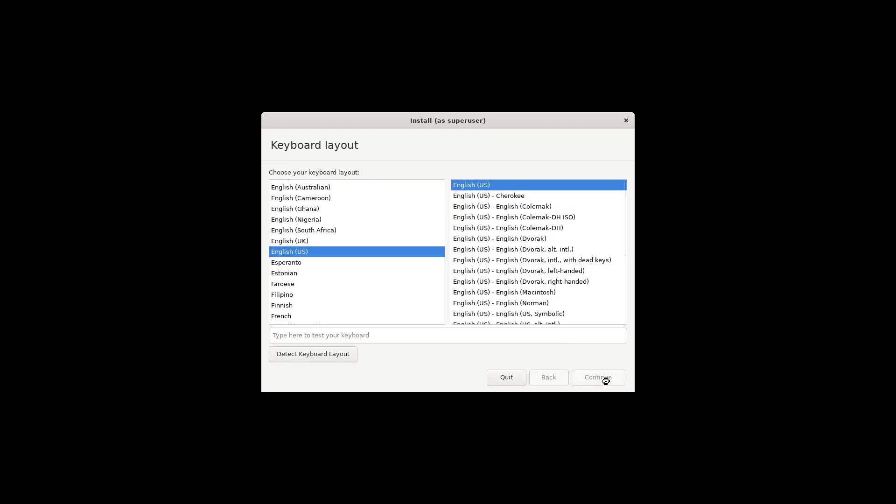
Accept the English (US) keyboard layout and include third-party graphics and Wi-Fi software
left_click(604, 380)
left_click(325, 205)
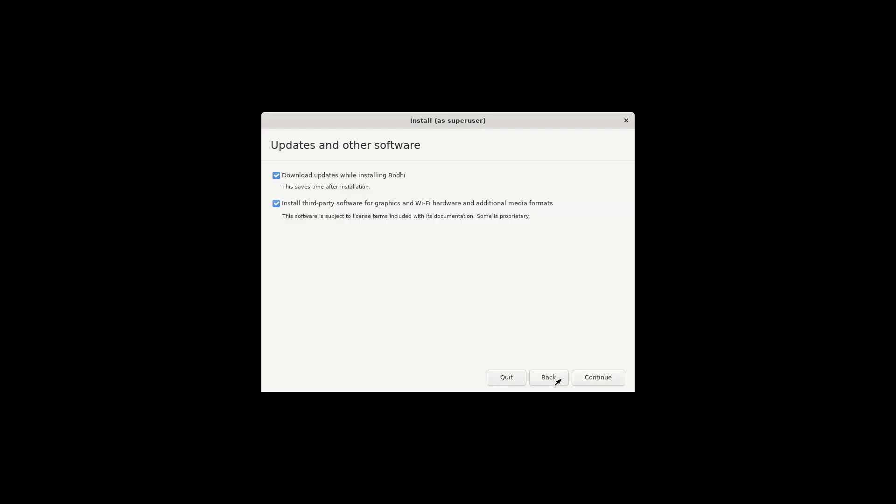
left_click(577, 377)
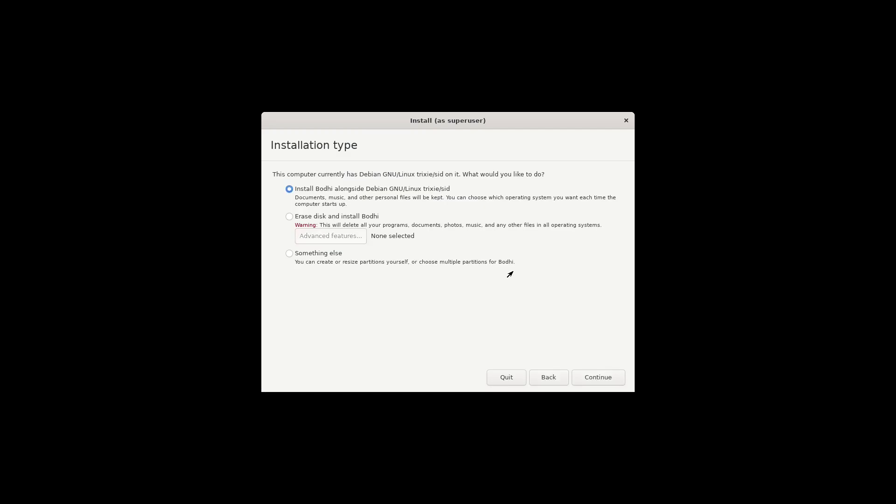
Erase the disk using ZFS as the advanced feature and start the installation
left_click(320, 216)
left_click(331, 235)
left_click(400, 230)
left_click(397, 244)
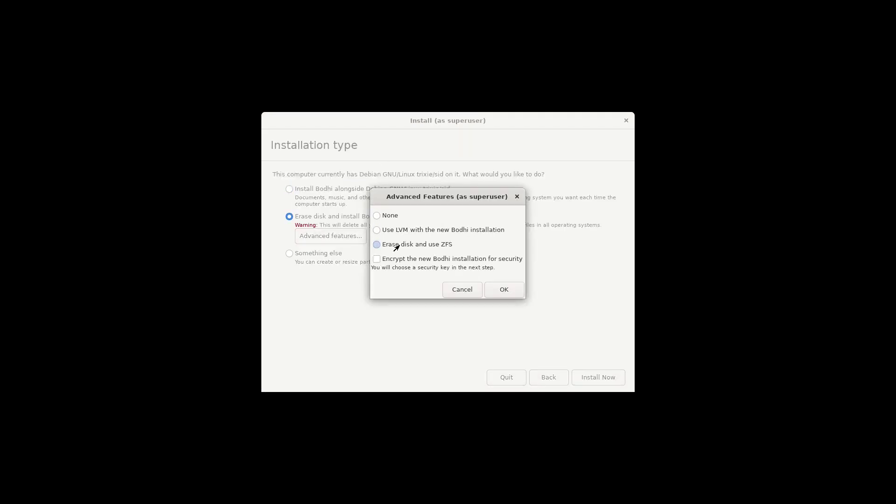
left_click(396, 235)
key("Down")
left_click(496, 292)
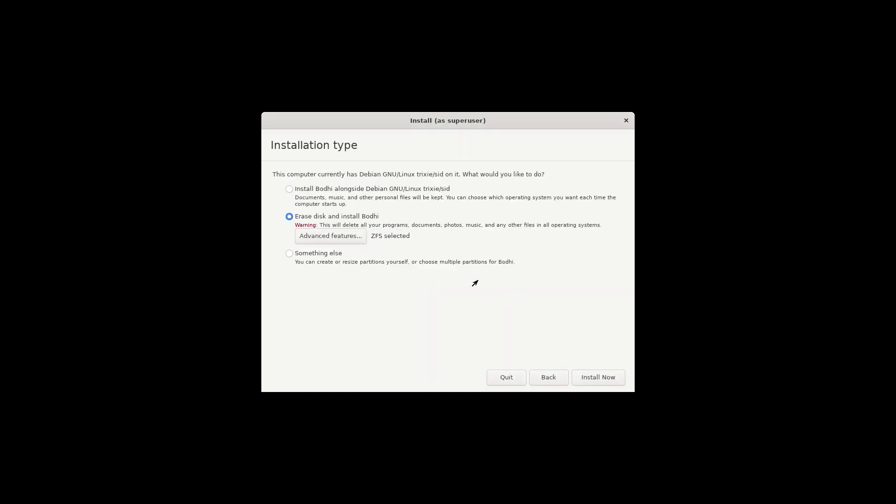
left_click(594, 373)
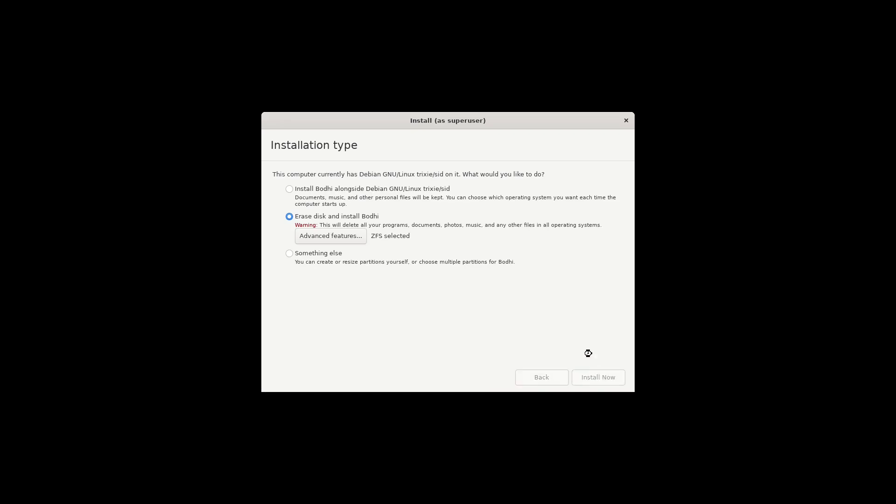
left_click(591, 360)
Accept the New York time zone and fill in the account name and password
left_click(585, 378)
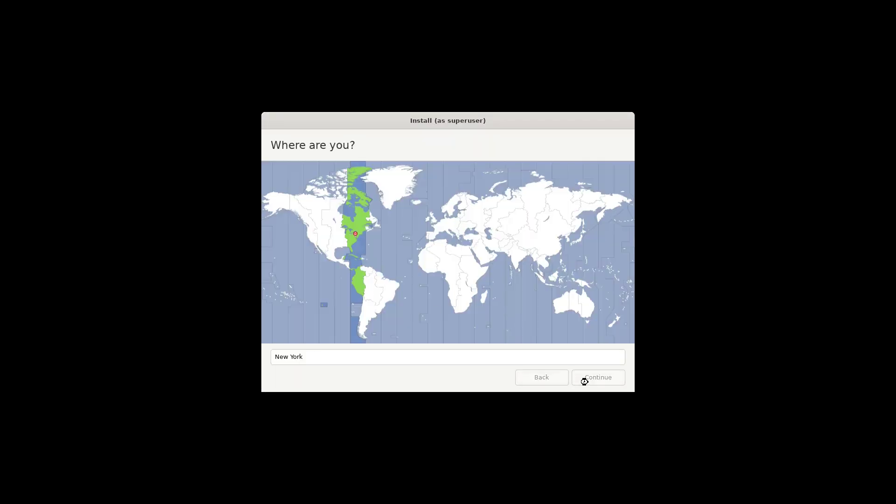
type("bodi")
key("Tab")
key("Tab")
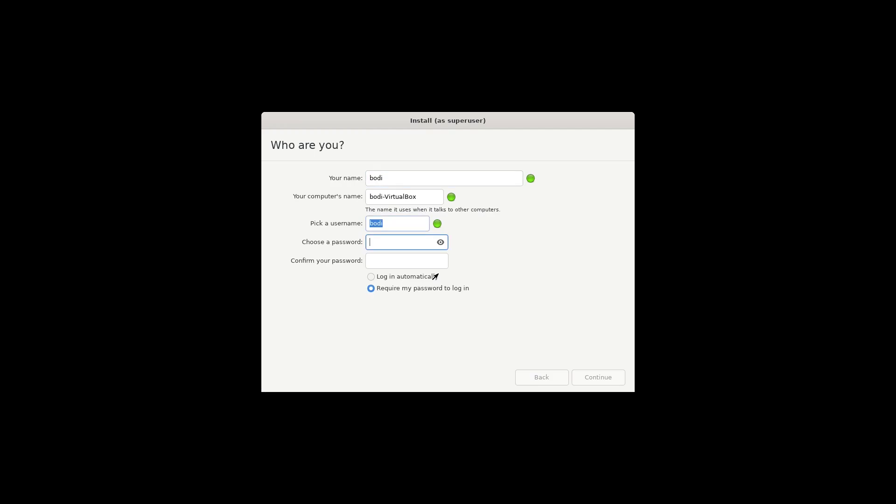
type("123")
key("Tab")
type("123")
left_click(583, 379)
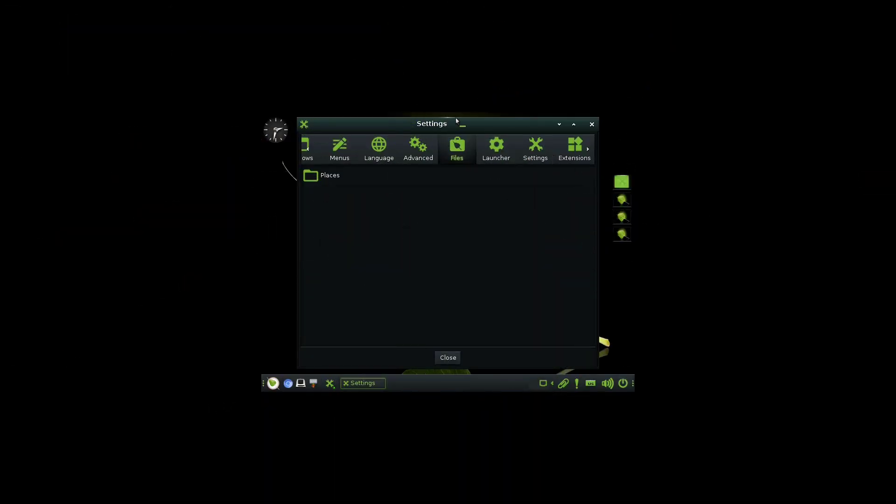
Open Monitor Settings from the Preferences category of the Settings window
left_click(485, 153)
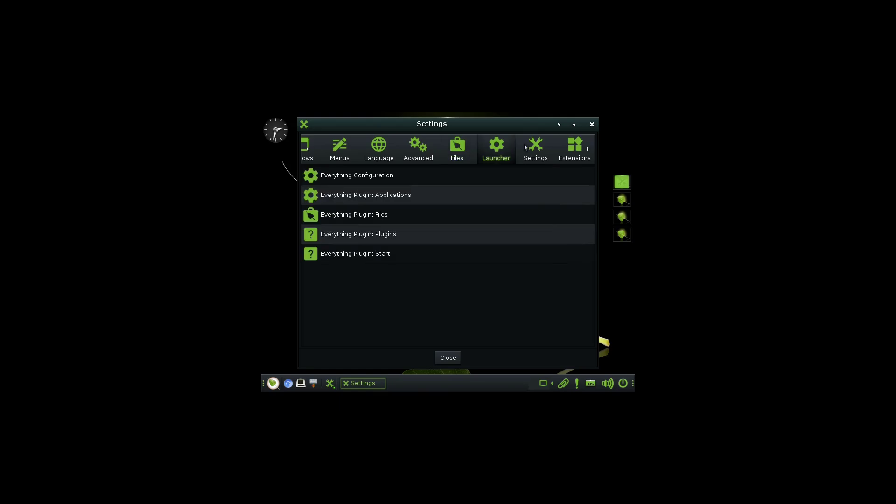
left_click(540, 148)
left_click(568, 148)
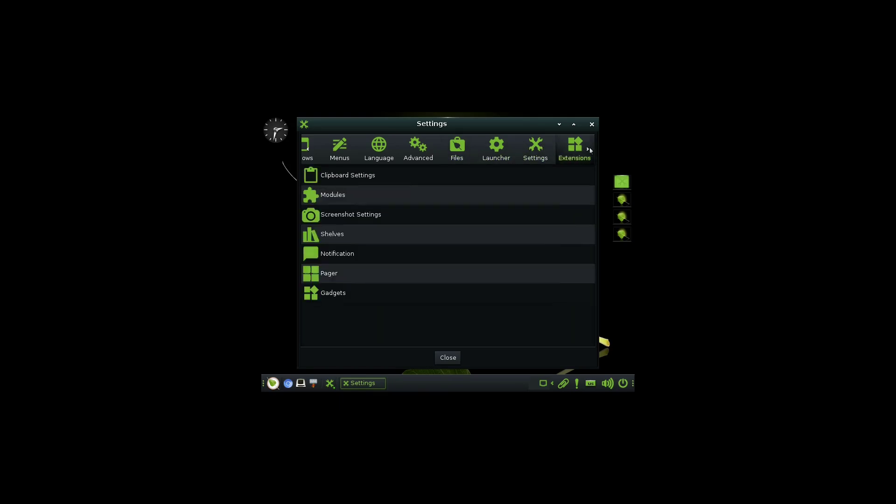
left_click(588, 150)
left_click(588, 149)
left_click(535, 152)
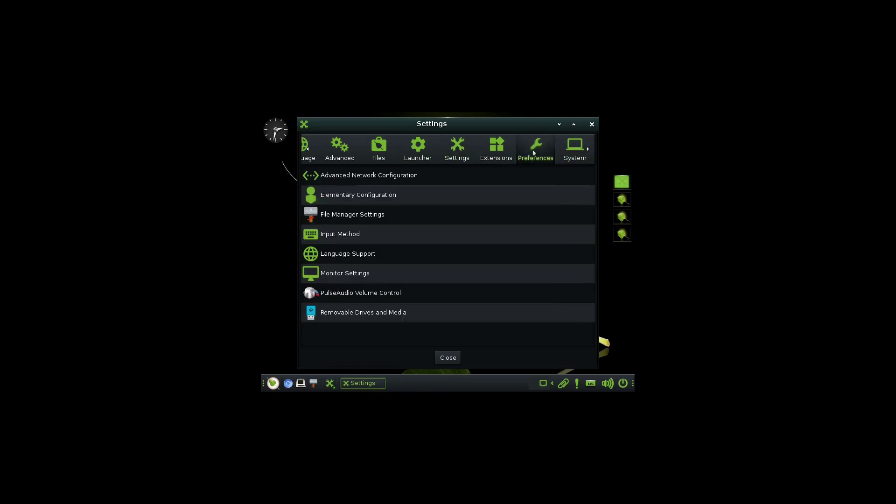
left_click(330, 272)
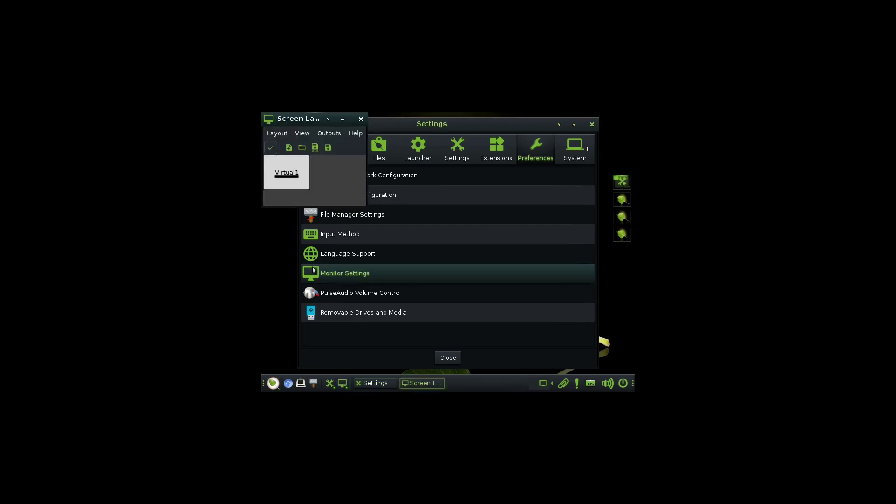
Set Virtual1 to 1600x1200, apply it, and close the Screen Layout tool
left_click(279, 133)
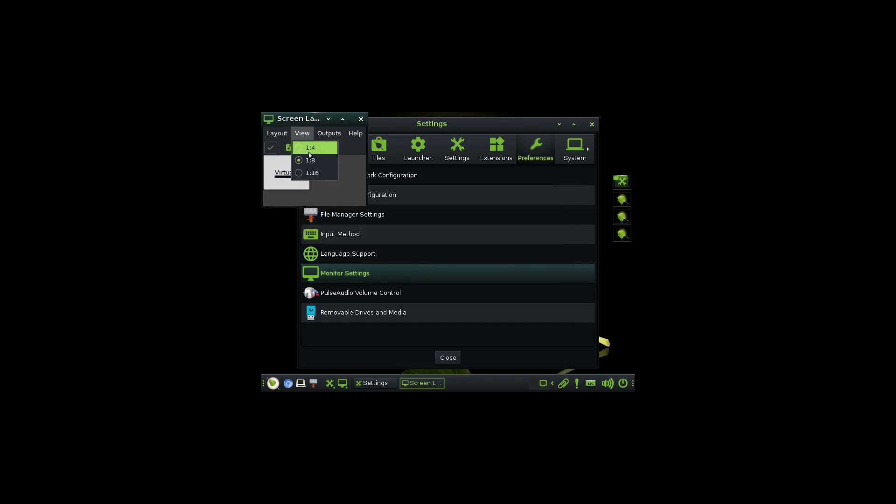
mouse_move(333, 134)
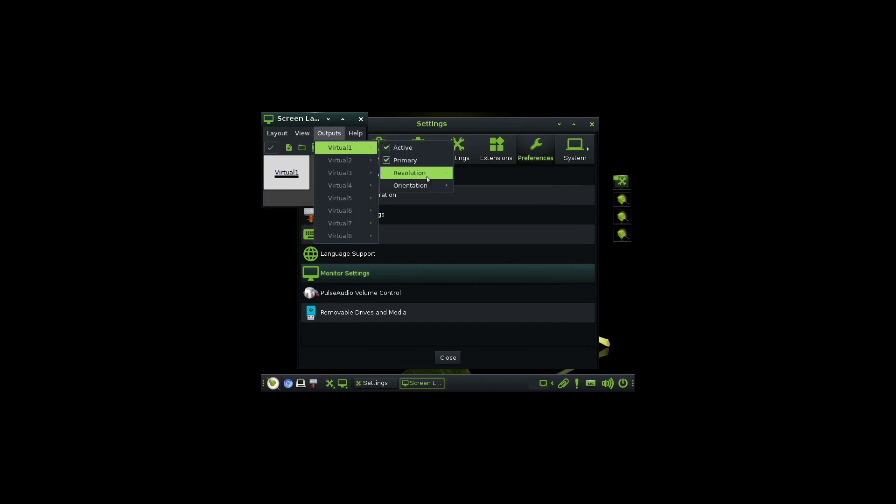
mouse_move(410, 172)
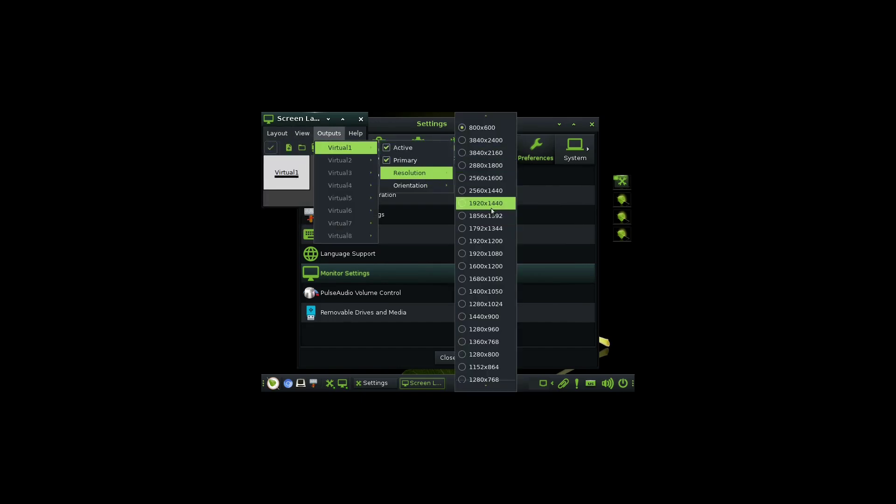
left_click(495, 264)
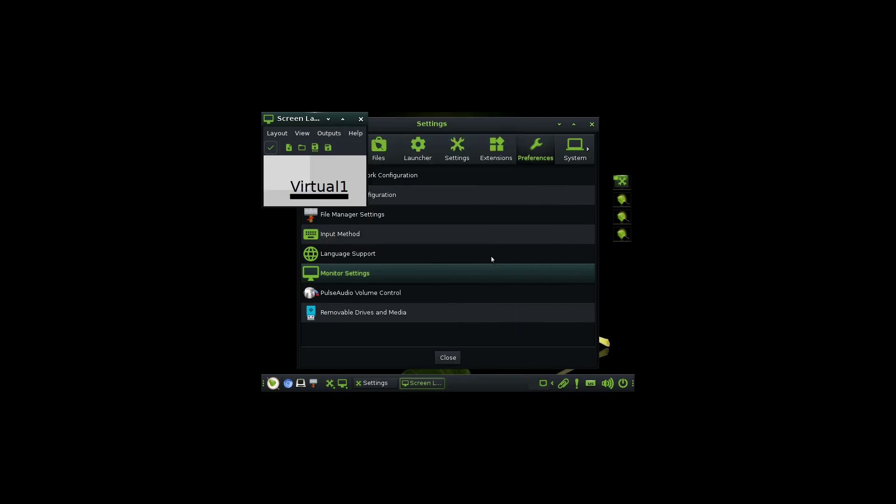
left_click(271, 148)
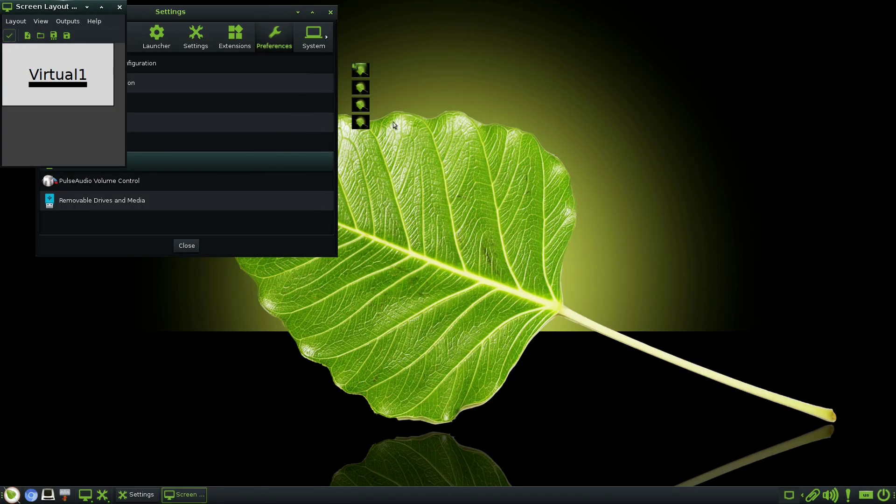
left_click(119, 7)
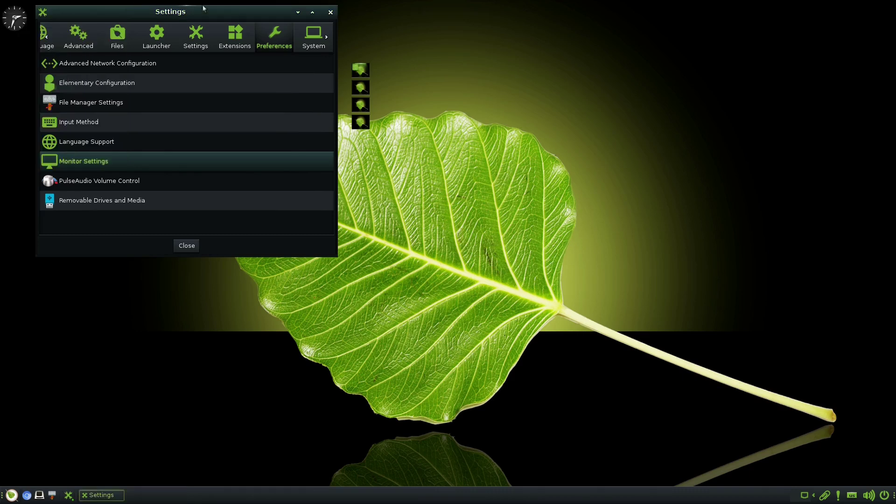
Close the Settings window and bring up the main application menu
left_click(331, 12)
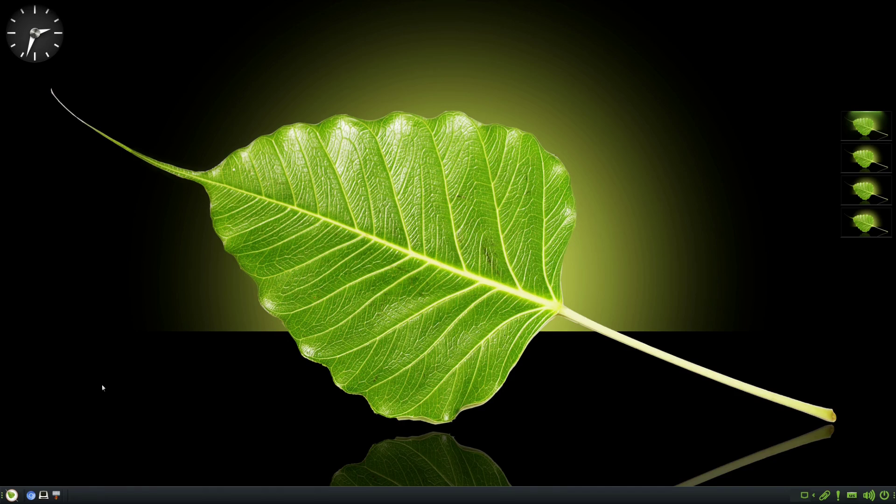
left_click(12, 495)
Browse the main application menu and favourites list, dismissing them without launching anything
mouse_move(61, 379)
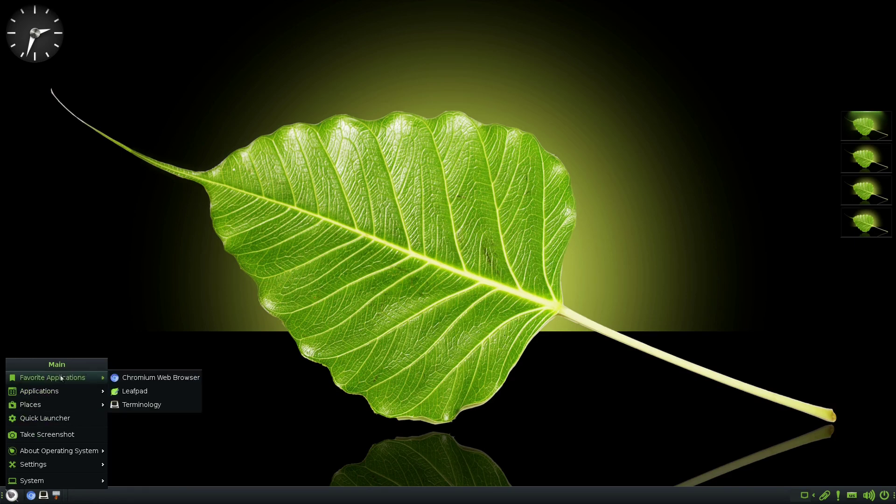
left_click(141, 285)
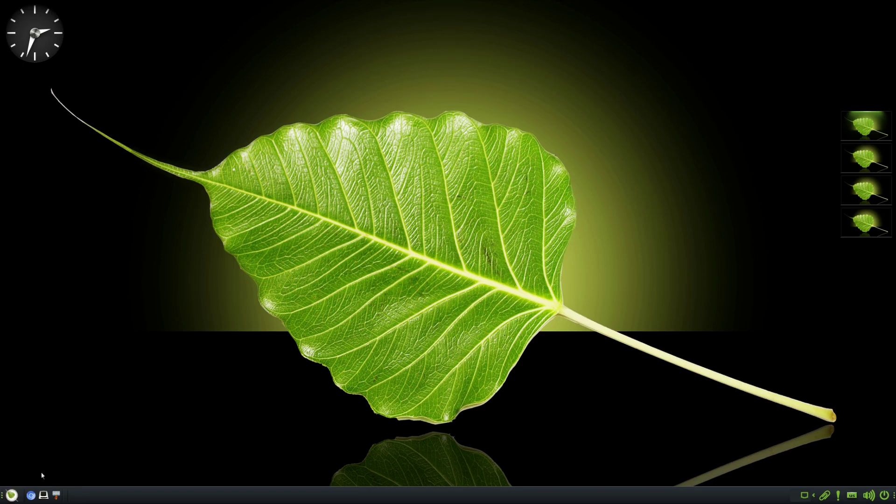
left_click(10, 497)
mouse_move(51, 383)
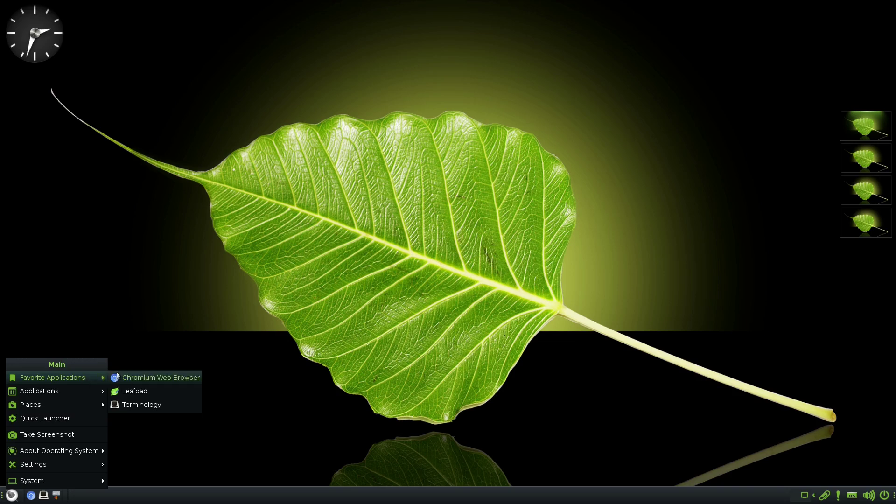
left_click(143, 364)
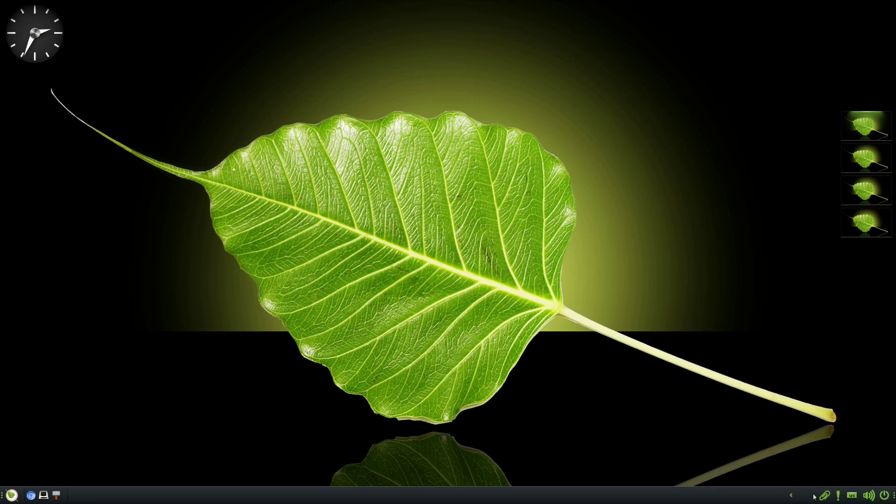
left_click(617, 304)
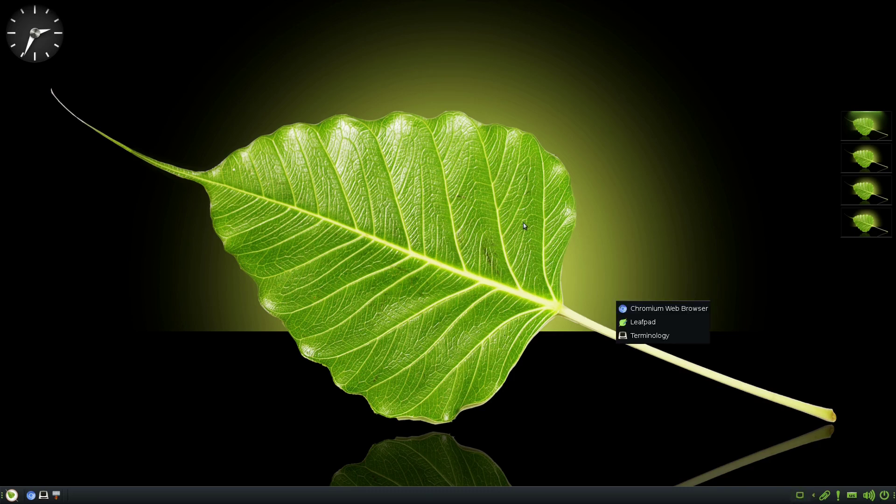
left_click(509, 205)
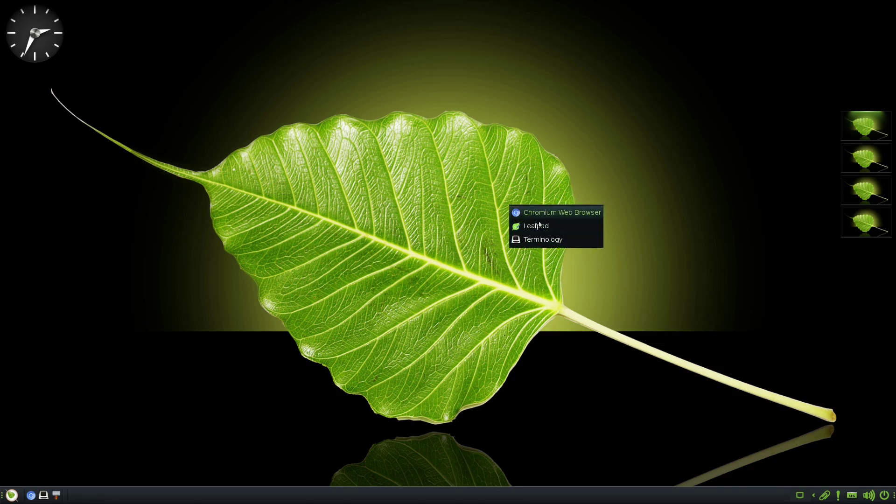
left_click(440, 186)
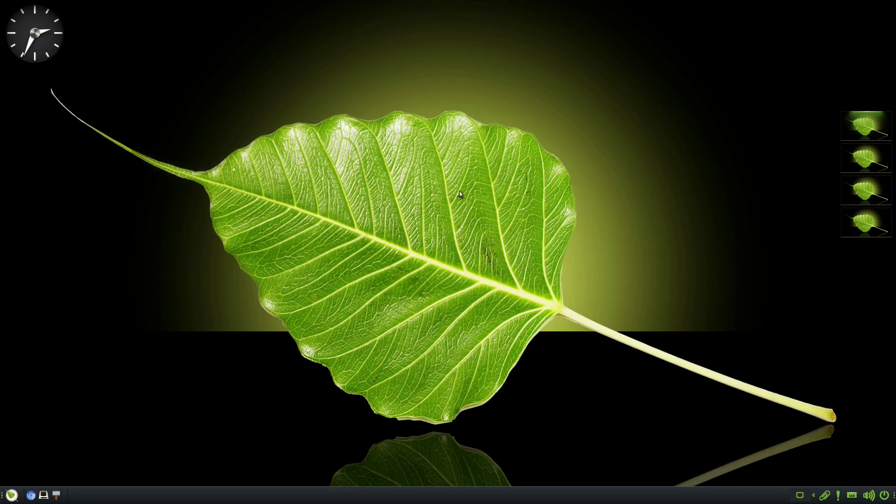
Open the Quick Launcher from the desktop's right-click Main menu
right_click(459, 191)
mouse_move(537, 210)
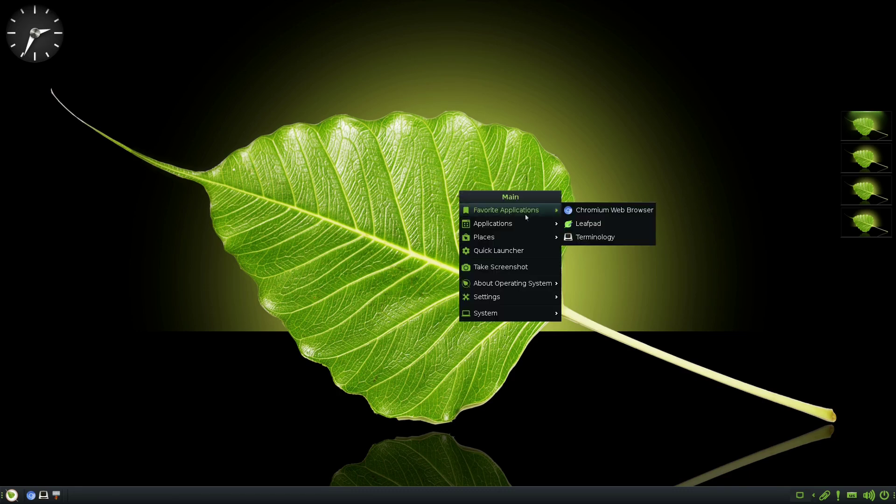
mouse_move(504, 226)
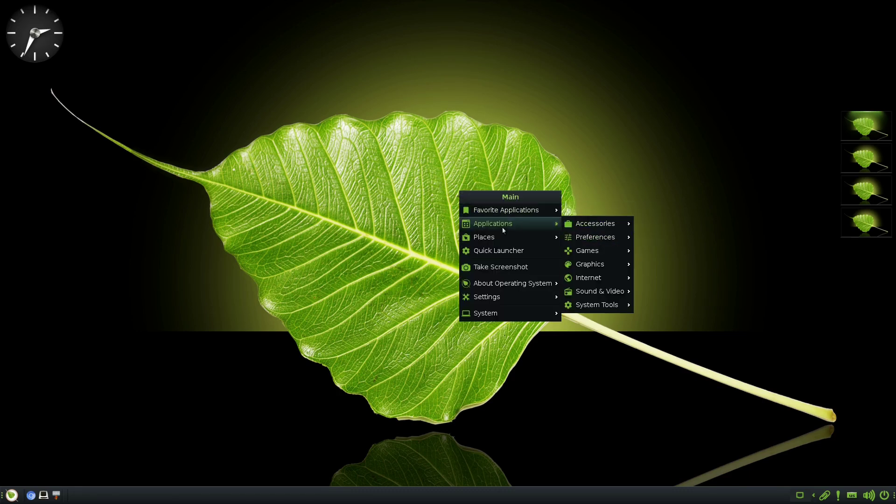
mouse_move(602, 297)
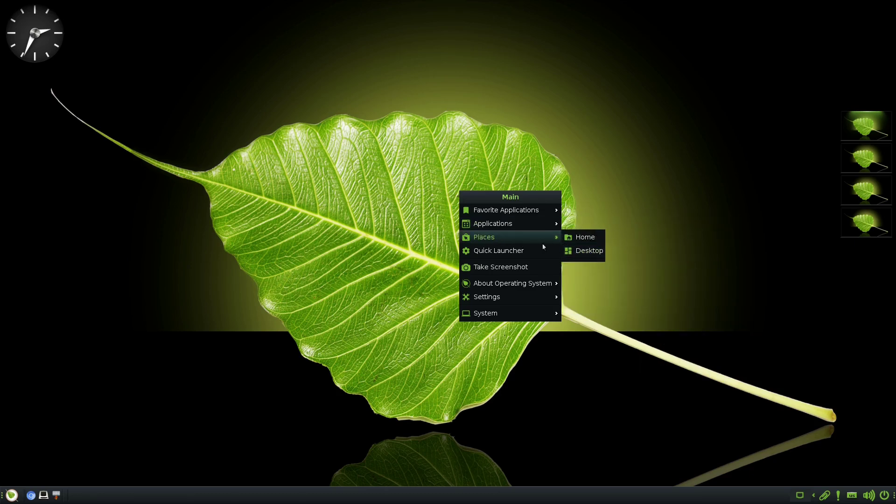
left_click(510, 259)
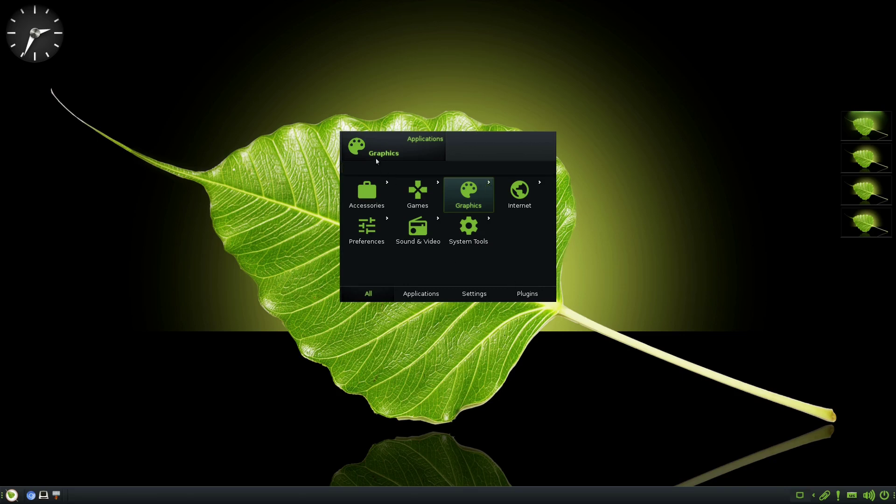
Close the Quick Launcher, then view and close About Bodhi Linux from the Main menu
left_click(561, 147)
right_click(497, 275)
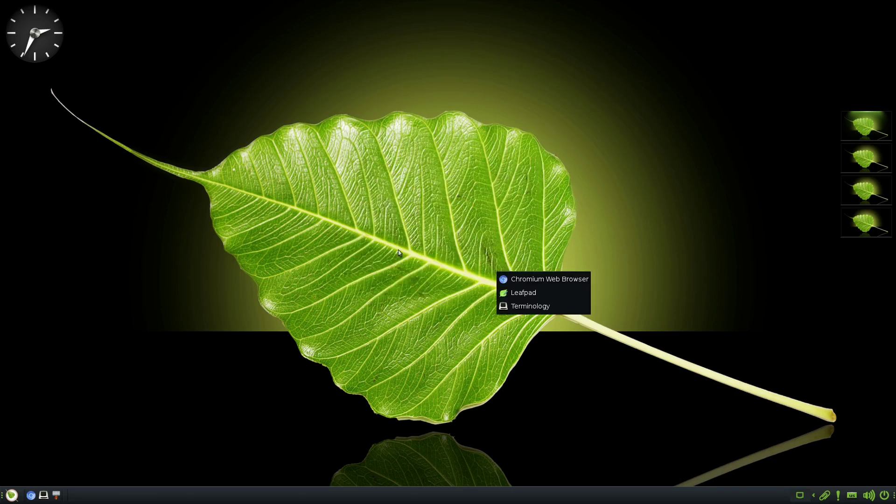
left_click(457, 241)
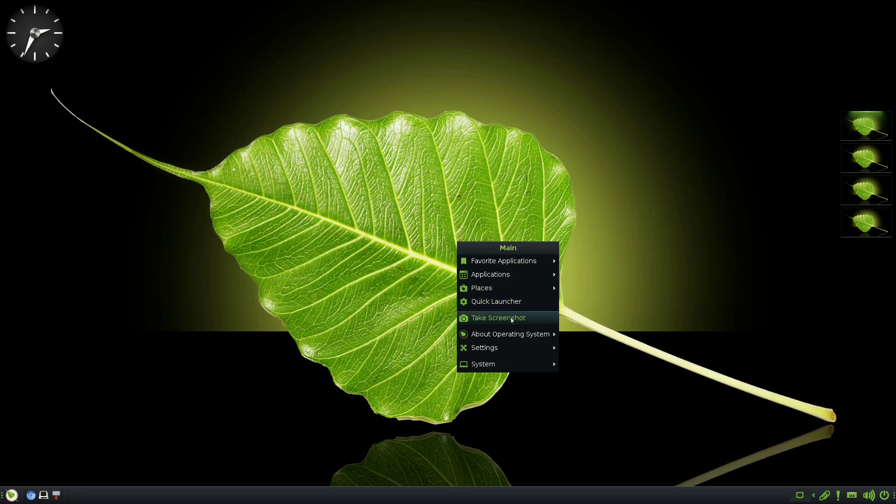
mouse_move(517, 336)
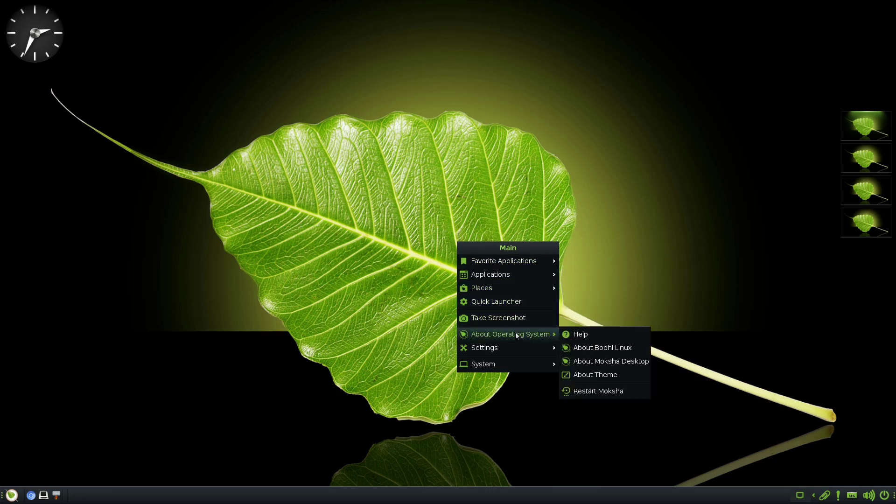
left_click(592, 348)
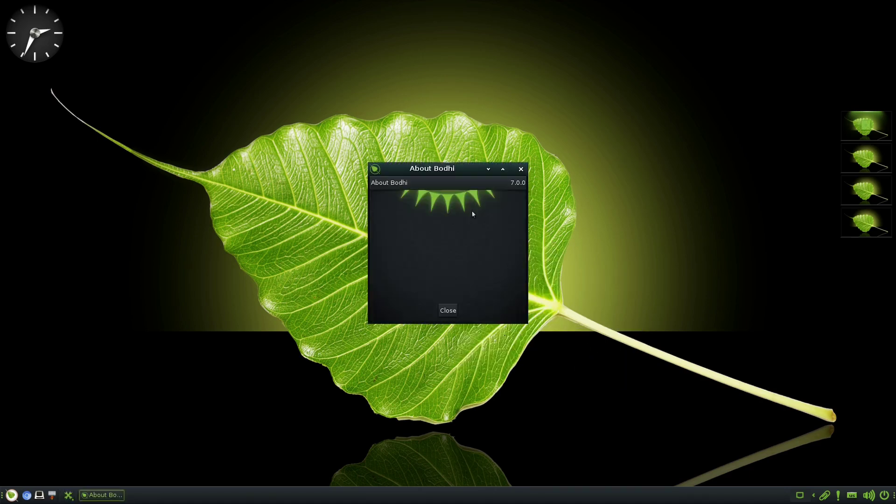
left_click(520, 169)
Browse the Main menu's submenus, then scroll over the pager to workspace 4
left_click(442, 190)
mouse_move(490, 296)
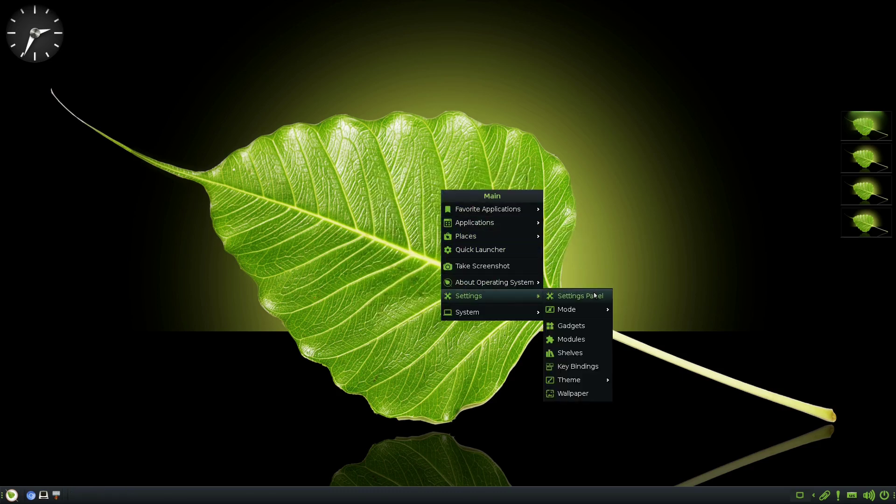
mouse_move(581, 310)
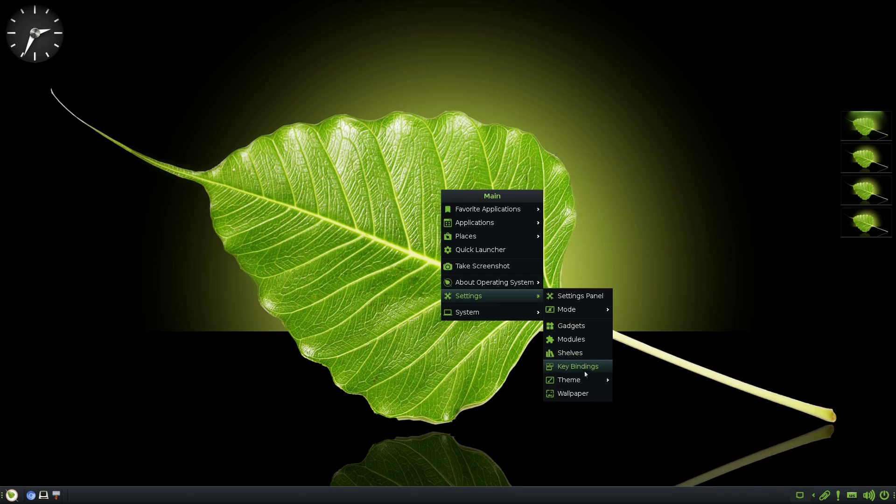
mouse_move(581, 383)
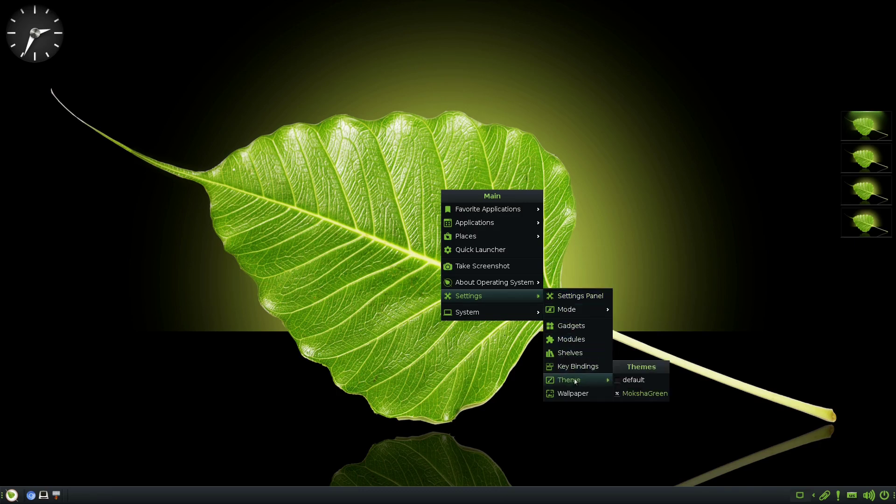
mouse_move(532, 312)
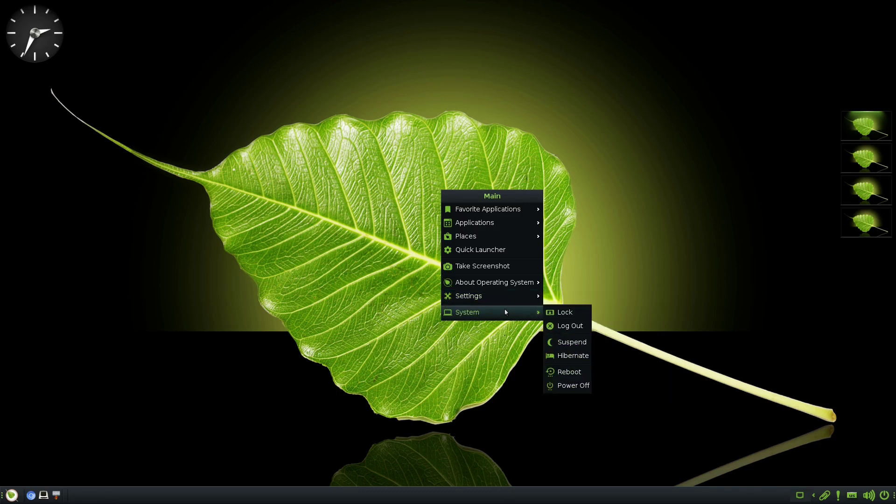
left_click(400, 328)
scroll(872, 160, "down", 3)
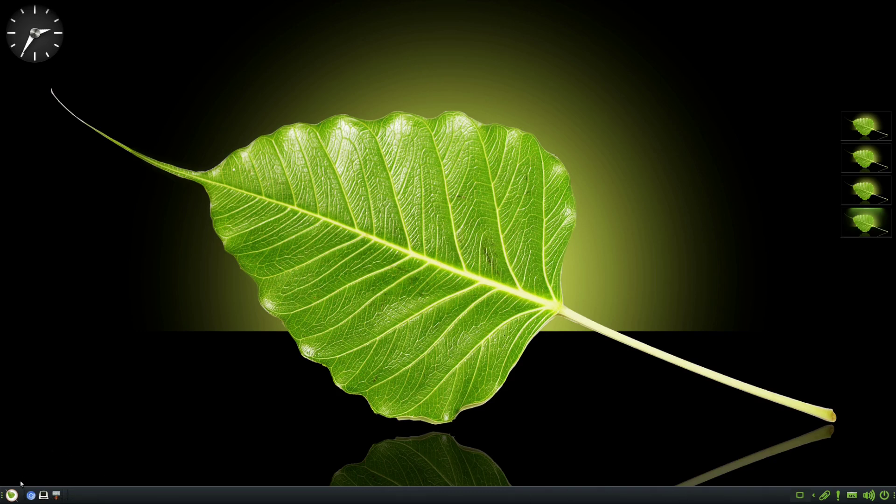
left_click(12, 494)
Launch Bodhi AppCenter from the start menu's Applications > System Tools submenu
mouse_move(58, 376)
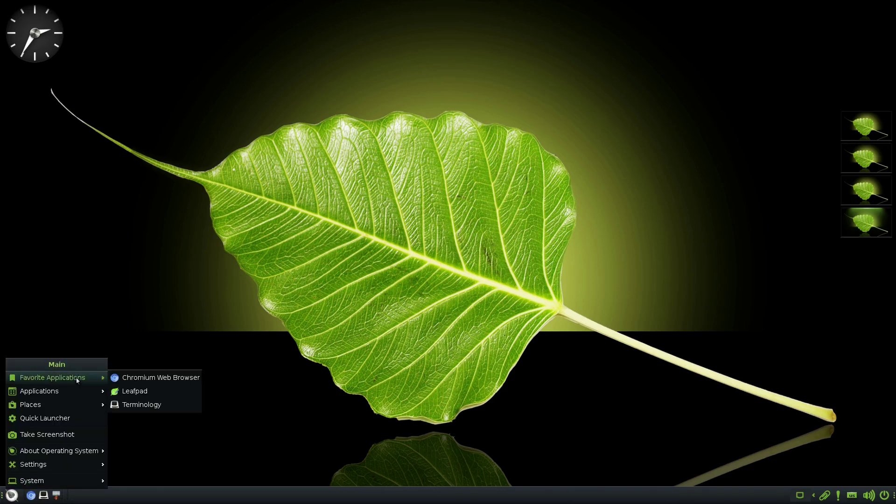
mouse_move(68, 392)
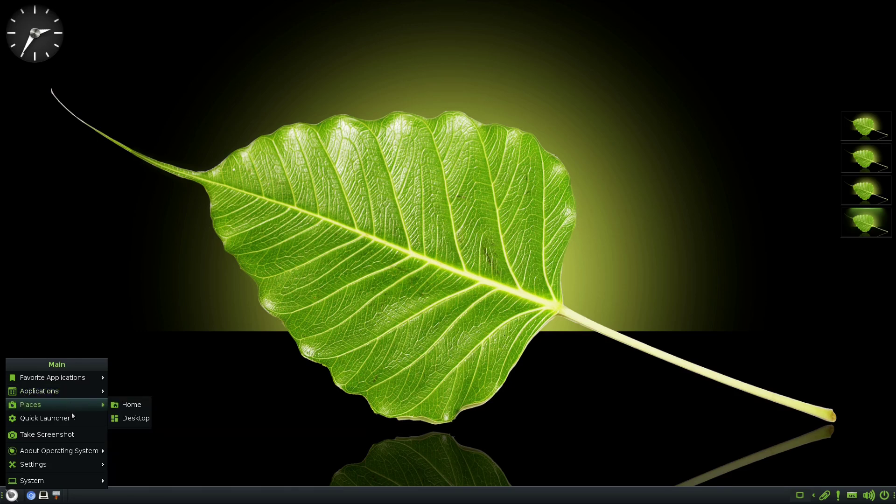
mouse_move(69, 455)
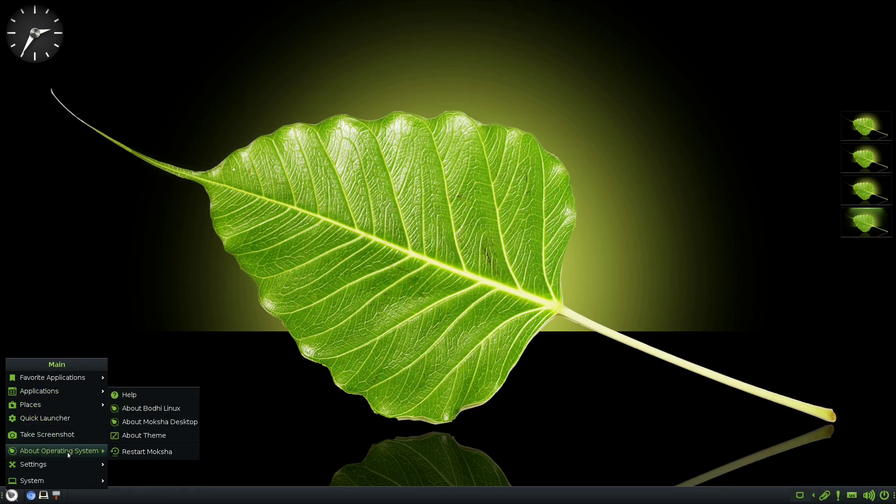
mouse_move(151, 409)
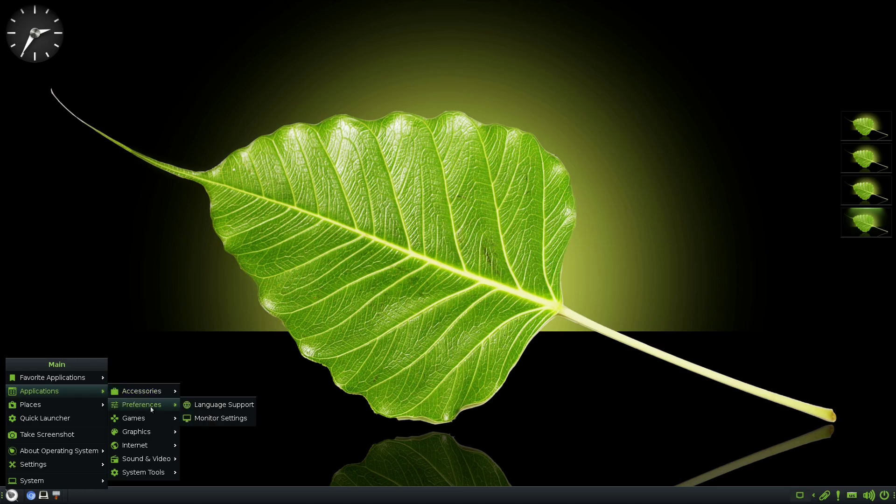
mouse_move(149, 452)
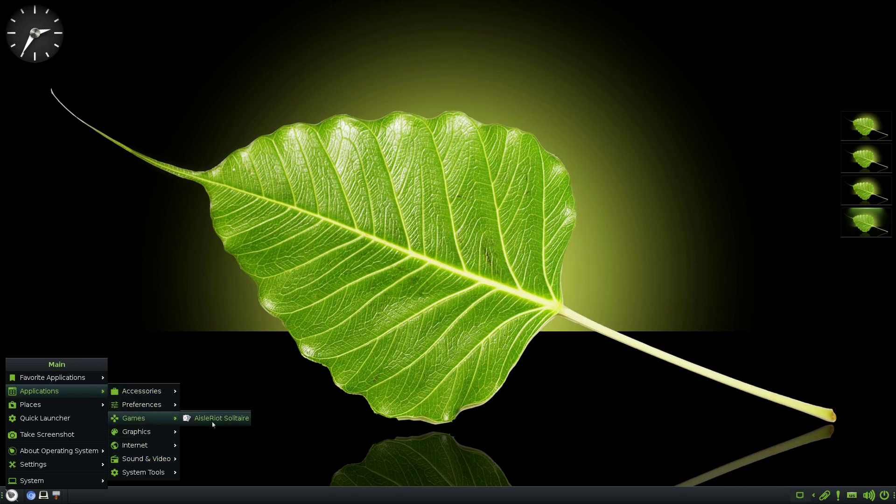
mouse_move(144, 436)
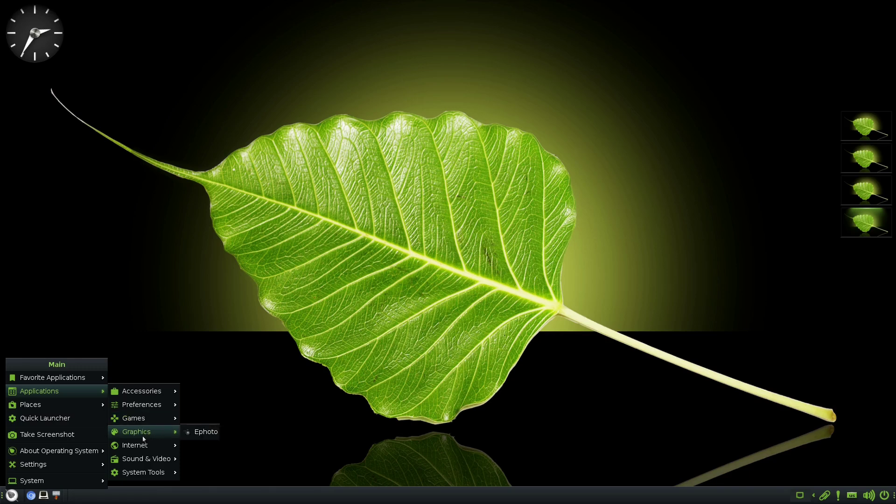
mouse_move(145, 472)
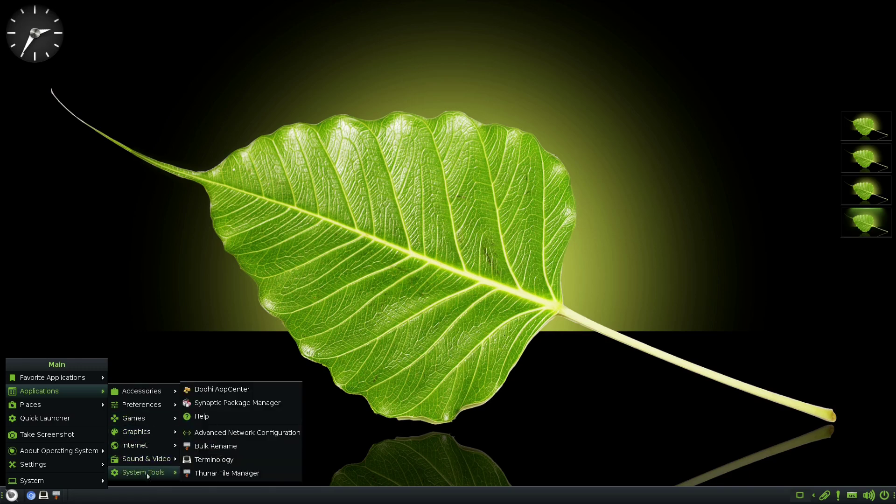
left_click(231, 394)
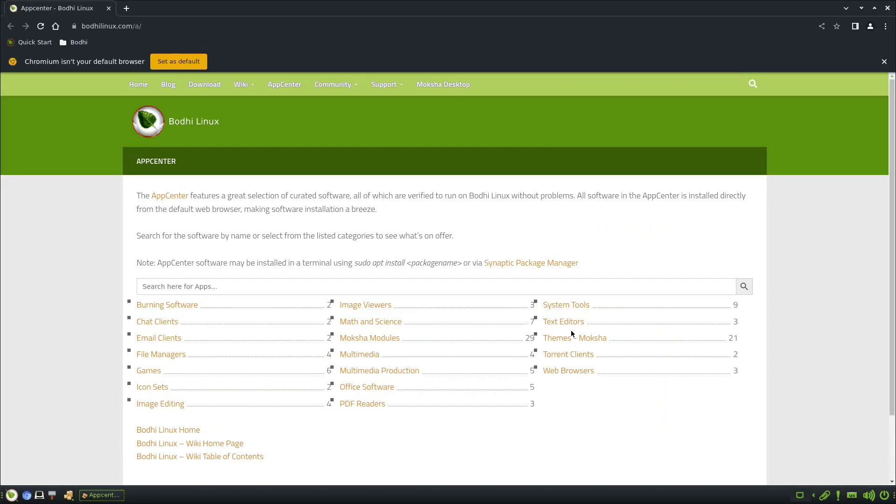
Open the Clementine app page from the AppCenter Multimedia category
left_click(374, 354)
scroll(211, 277, "down", 3)
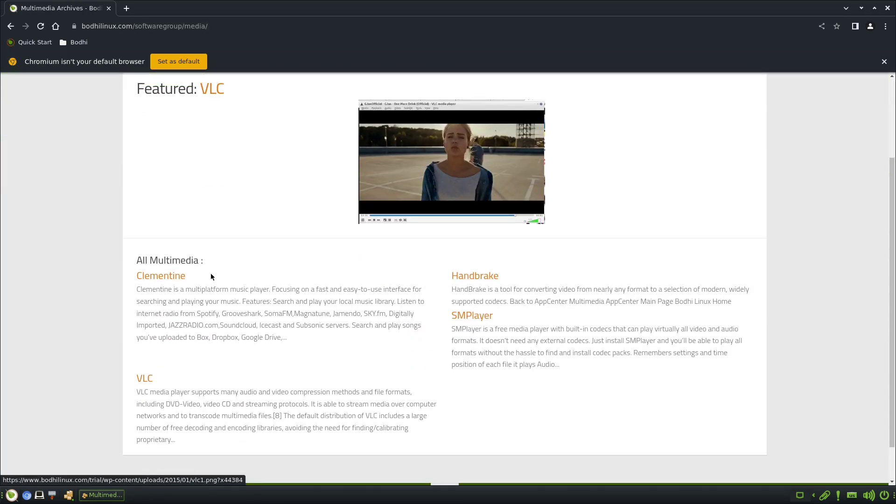
scroll(476, 277, "down", 2)
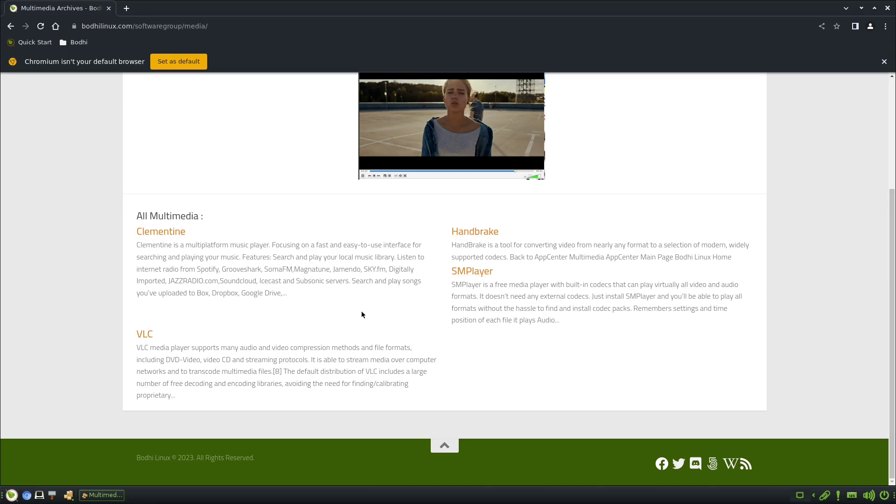
left_click(203, 250)
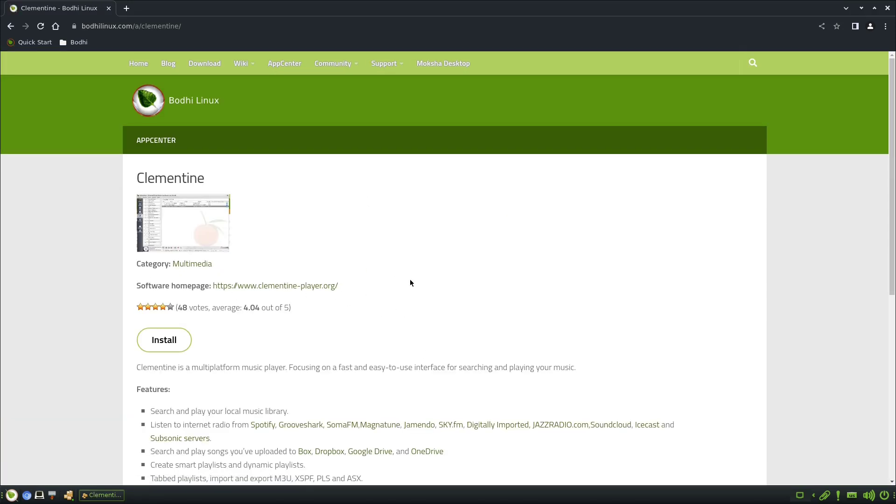
scroll(413, 281, "down", 1)
Start the Clementine install, accept the apturl prompt and authenticate with the password
left_click(187, 284)
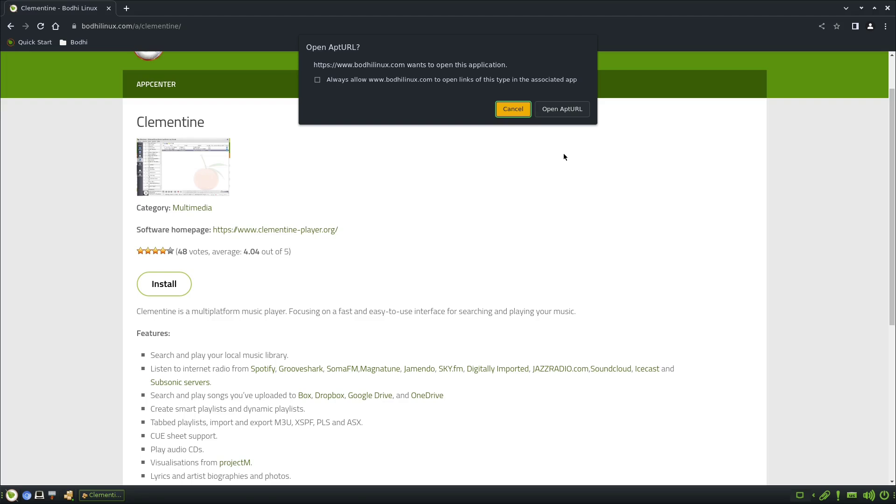
left_click(561, 115)
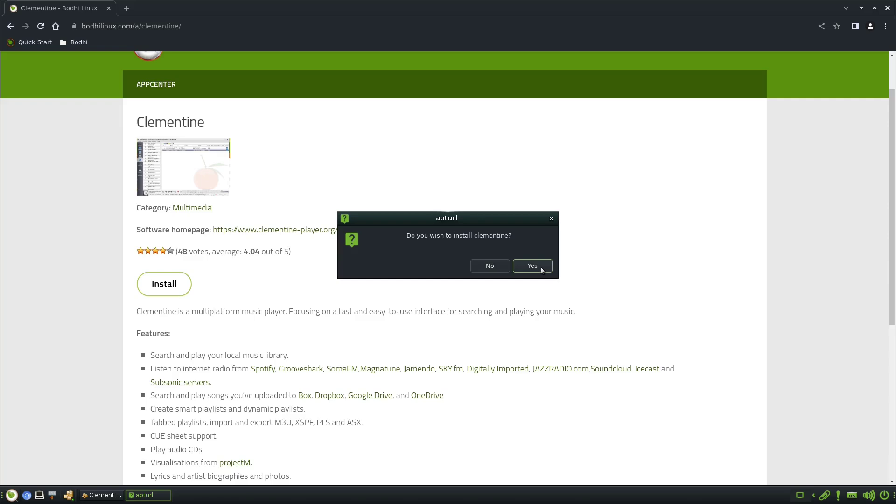
left_click(542, 271)
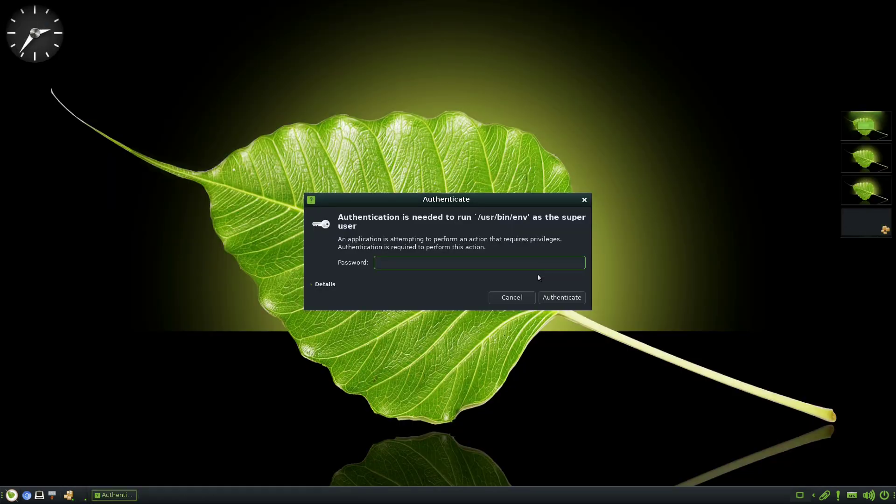
type("•••")
key("Return")
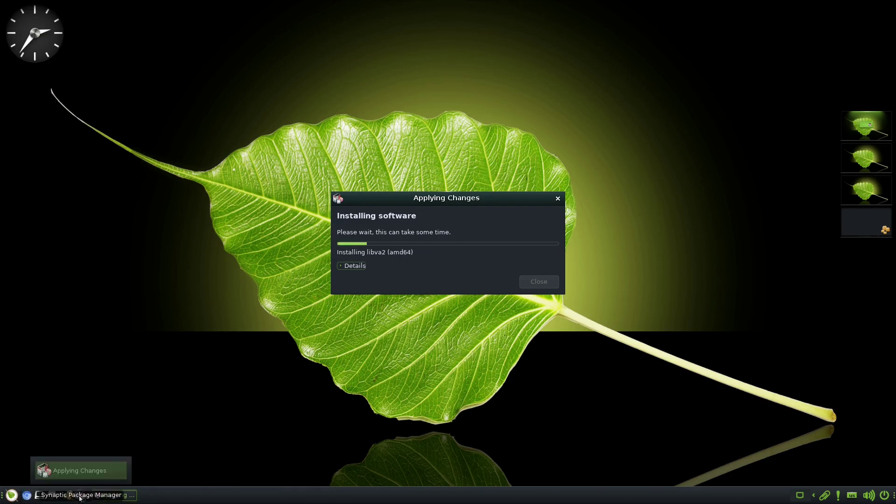
Open and dismiss the main application menu while the packages install
left_click(13, 496)
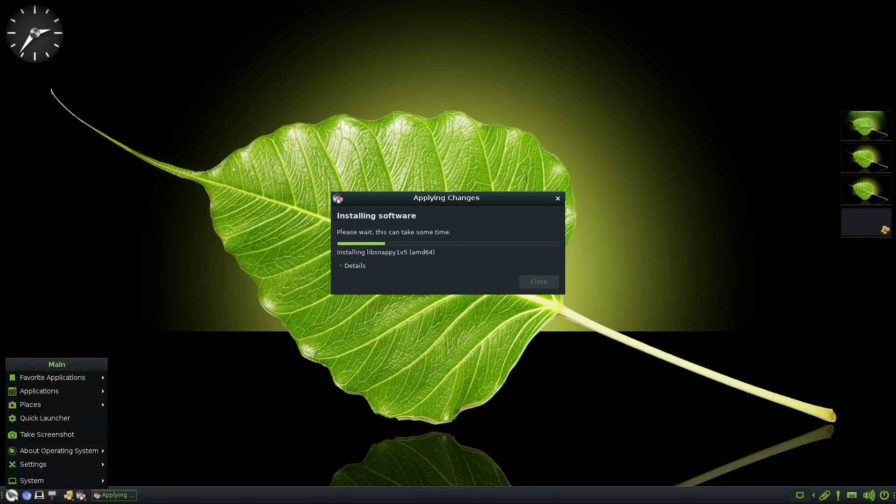
mouse_move(67, 398)
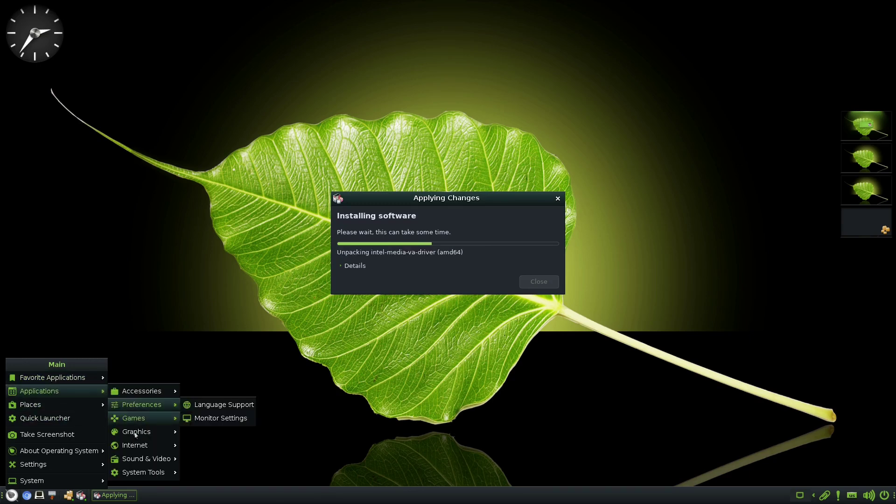
left_click(237, 395)
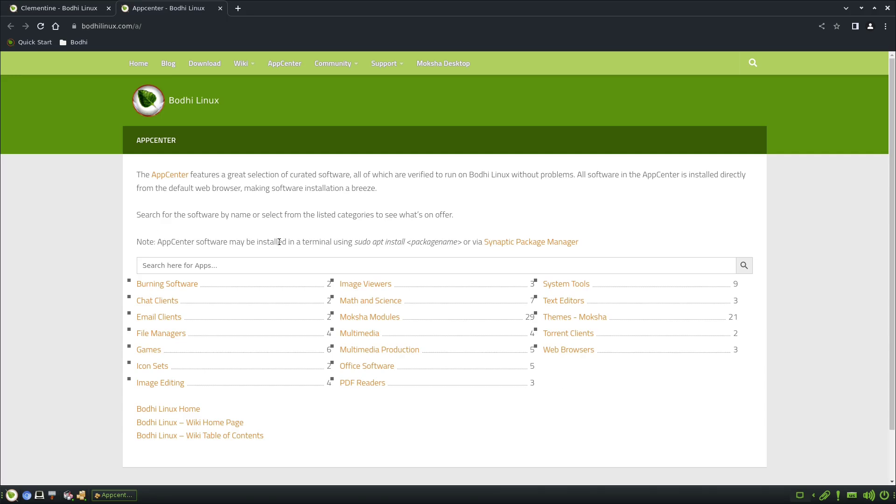
Highlight the 'sudo apt install' note text, then minimize and restore Chromium from the taskbar
left_click_drag(361, 243, 404, 242)
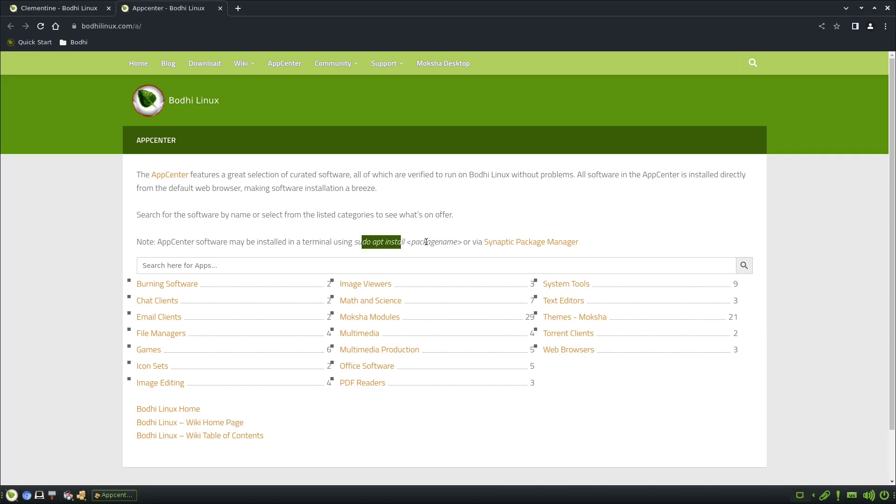
left_click(404, 242)
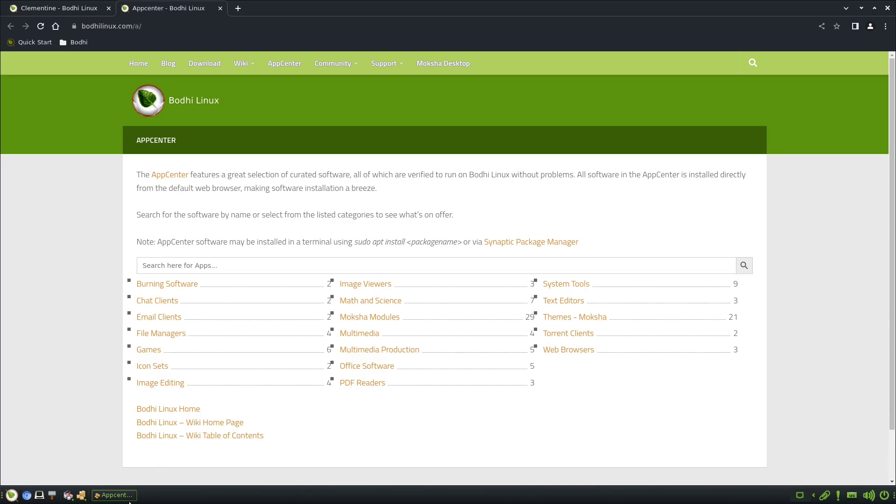
left_click(117, 494)
left_click(117, 495)
Minimize the browser and launch the Settings Panel from Main menu > Settings
left_click(117, 495)
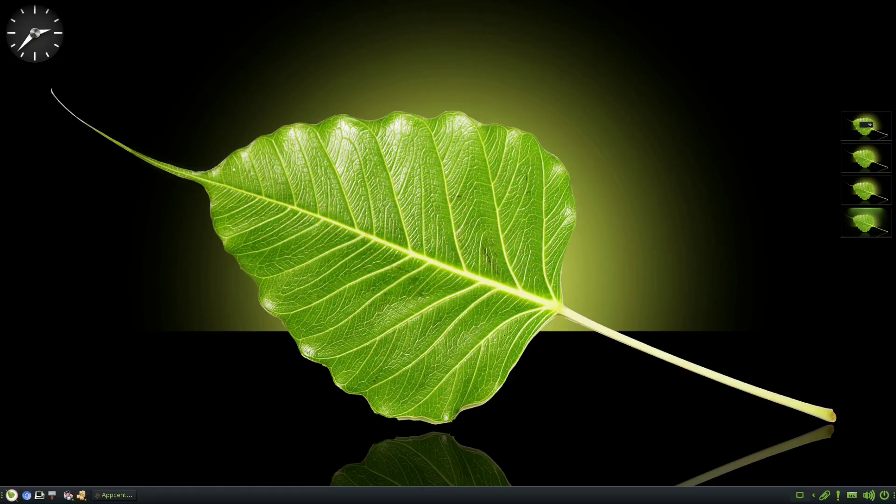
left_click(11, 496)
mouse_move(47, 411)
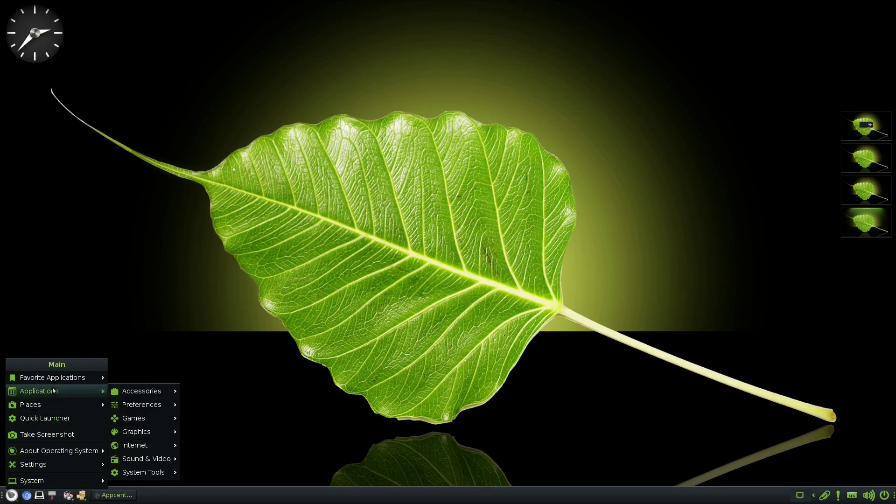
mouse_move(56, 391)
mouse_move(149, 418)
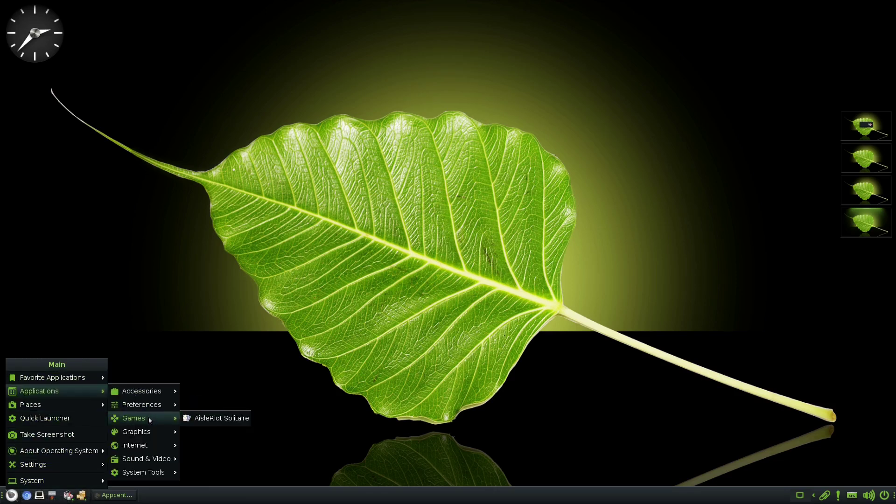
mouse_move(148, 459)
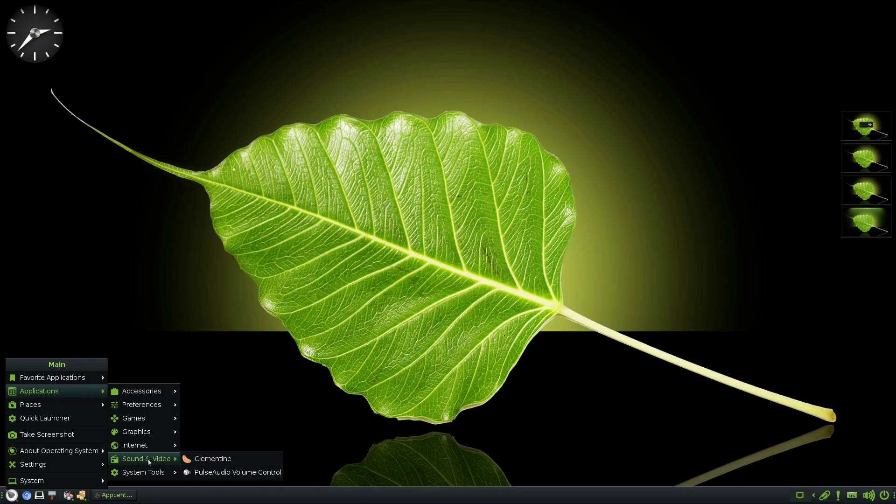
mouse_move(125, 444)
mouse_move(47, 464)
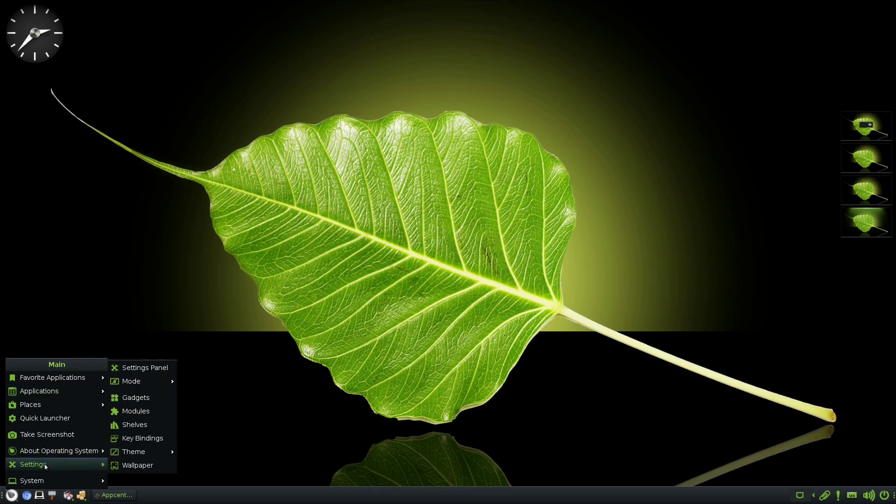
left_click(143, 369)
Centre the Settings window and browse the Apps, Screen, Input, Windows, Menus and Language categories
left_click_drag(276, 11, 495, 92)
left_click(318, 123)
left_click(353, 124)
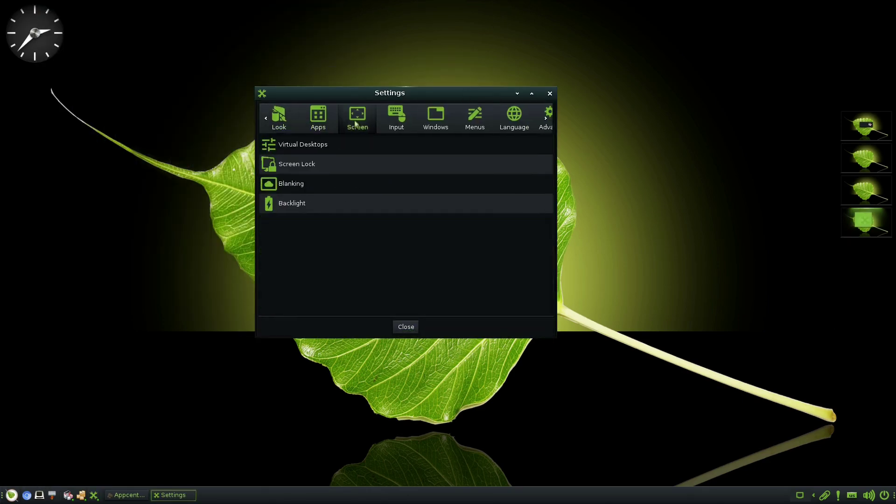
left_click(392, 124)
left_click(432, 123)
left_click(481, 118)
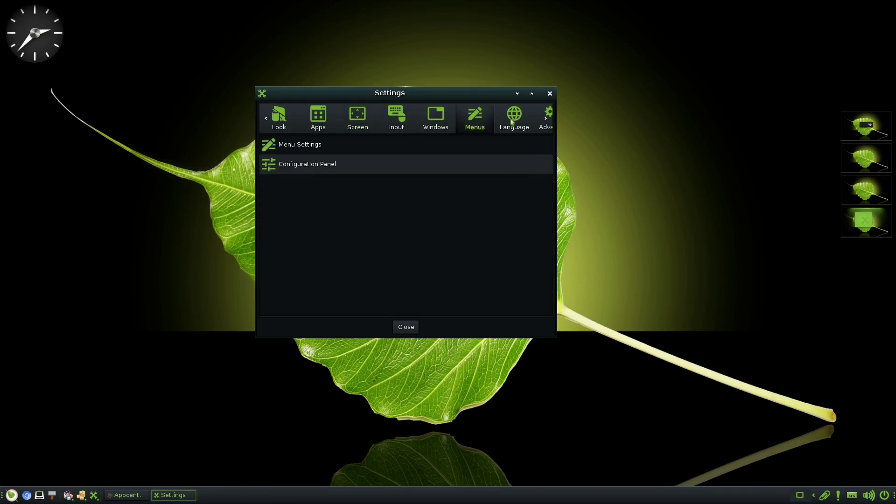
left_click(513, 122)
left_click(284, 125)
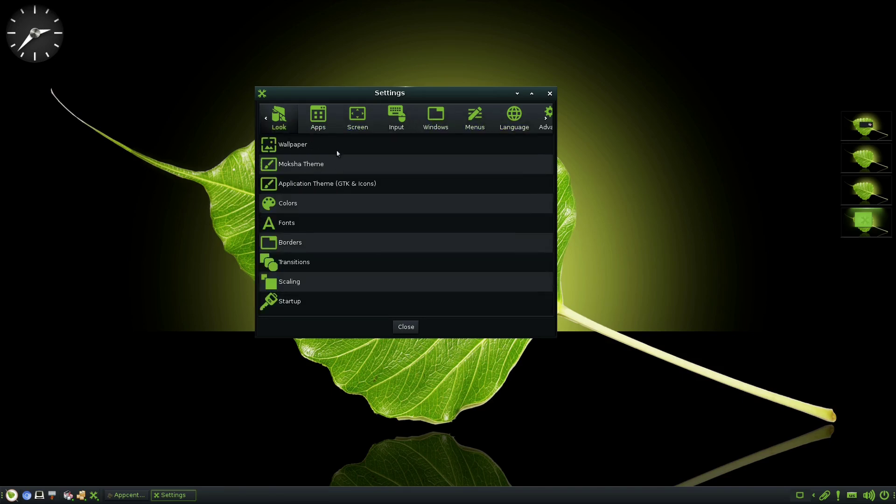
Preview the Application Theme icon themes and the Moksha theme selector, then show Apps
left_click(321, 186)
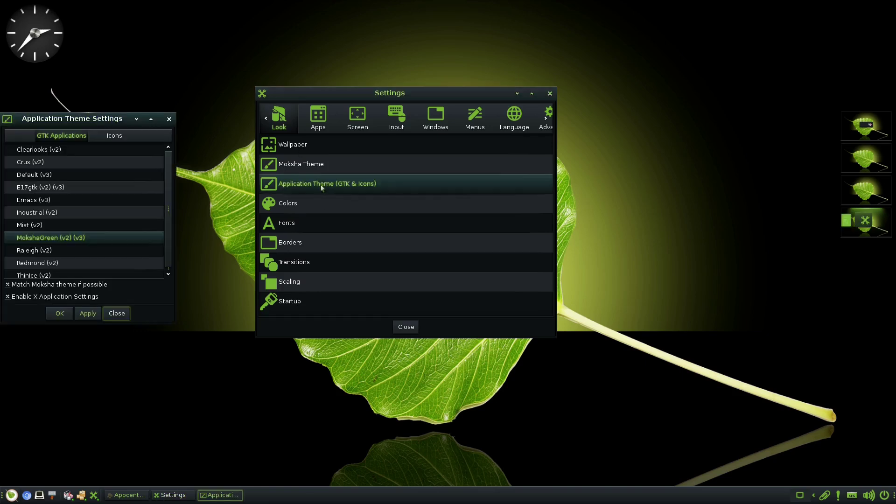
left_click(116, 139)
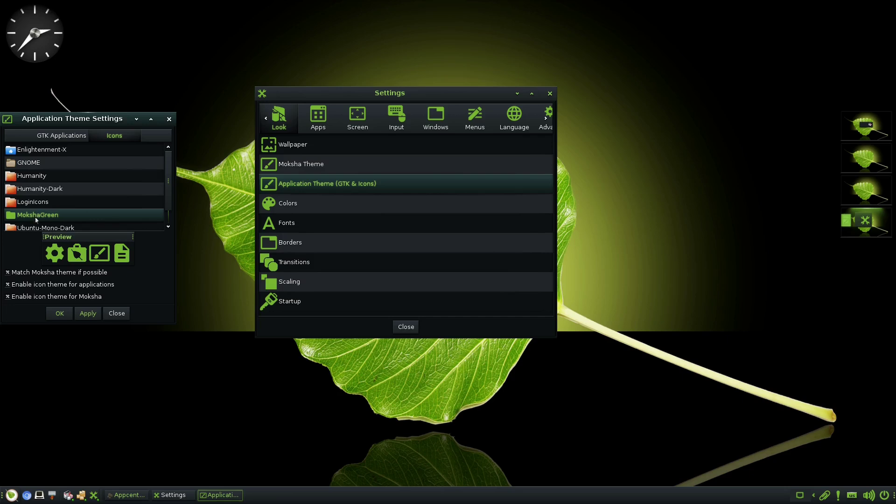
left_click(169, 119)
left_click(298, 165)
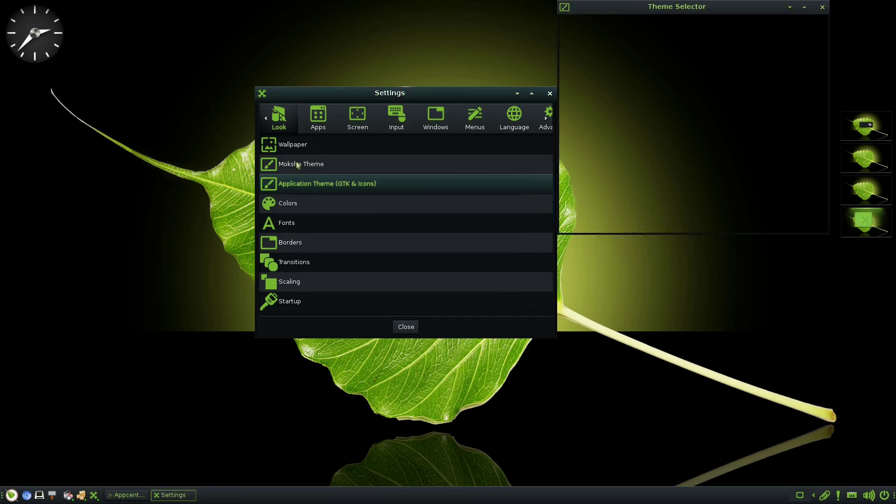
left_click(823, 7)
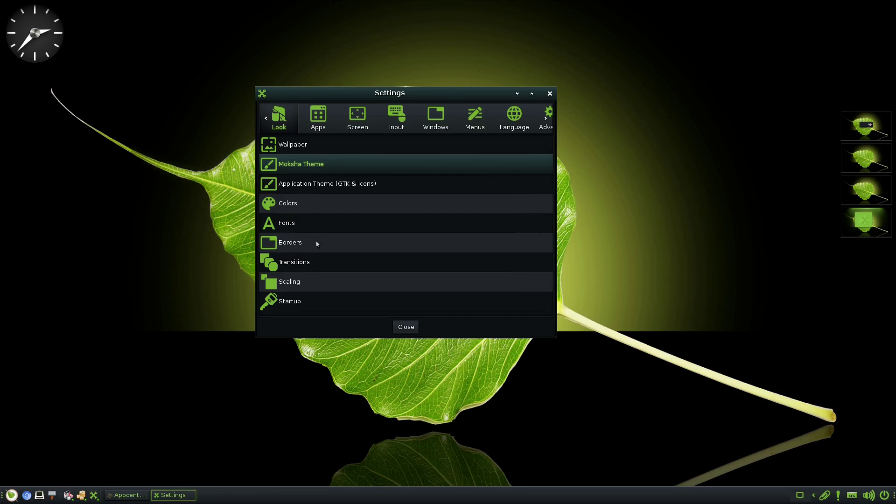
left_click(324, 128)
Add Clementine to Favorite Applications, apply, and check the desktop favourites popup
left_click(313, 164)
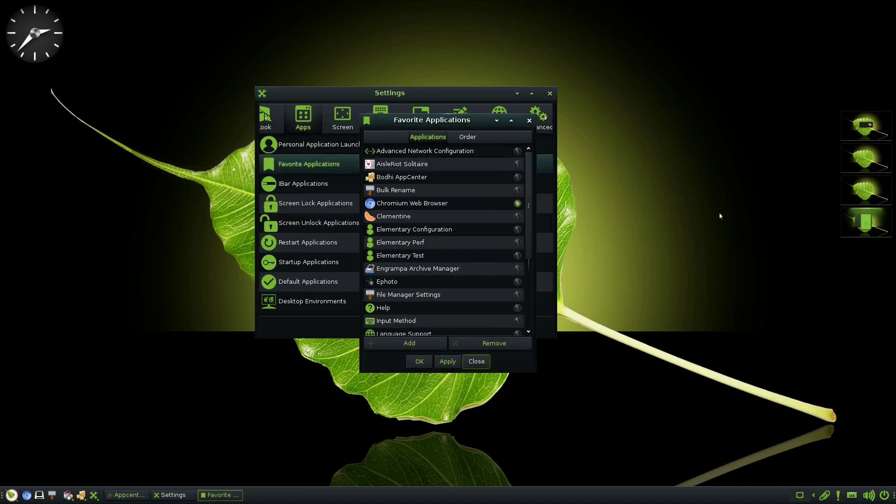
left_click(410, 217)
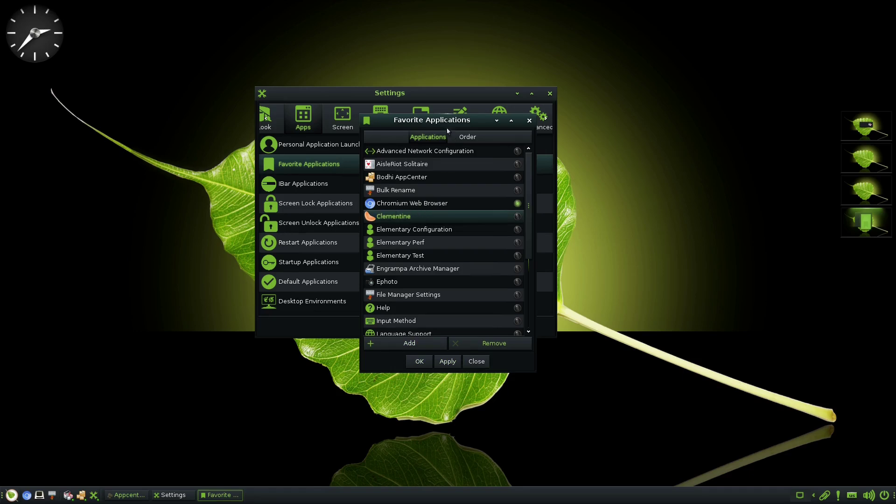
left_click(416, 343)
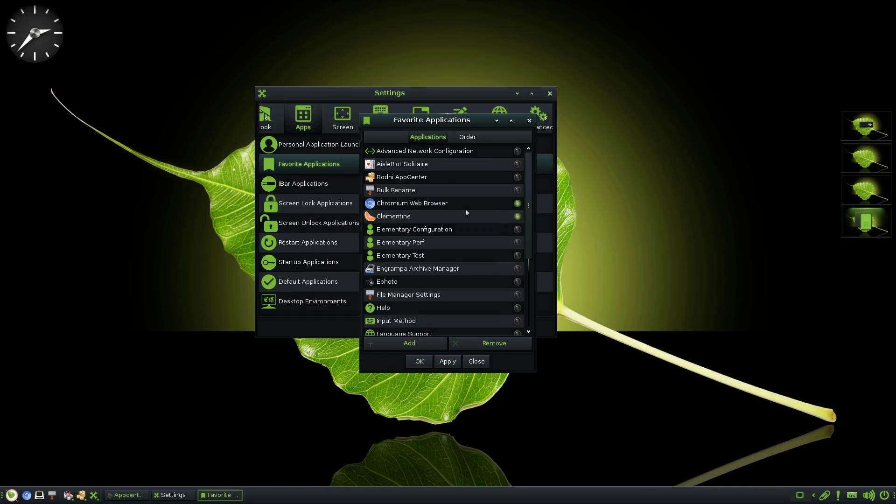
left_click(518, 234)
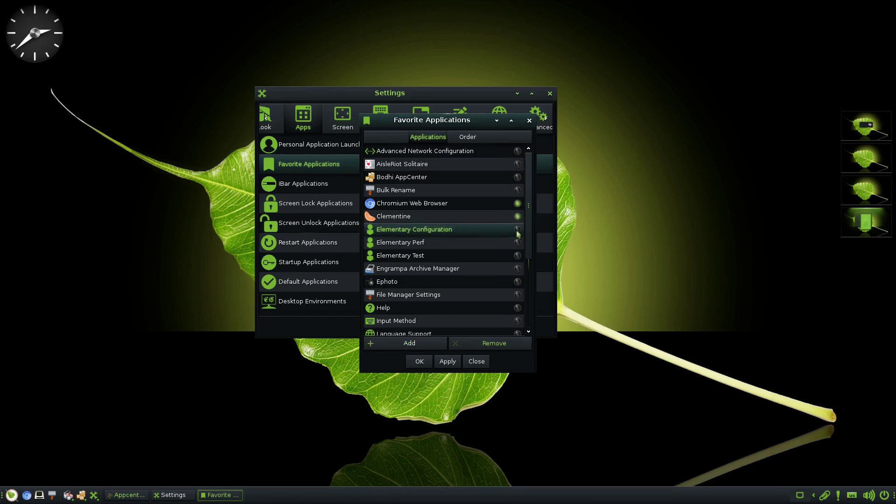
right_click(677, 227)
left_click(611, 220)
left_click(446, 363)
right_click(698, 217)
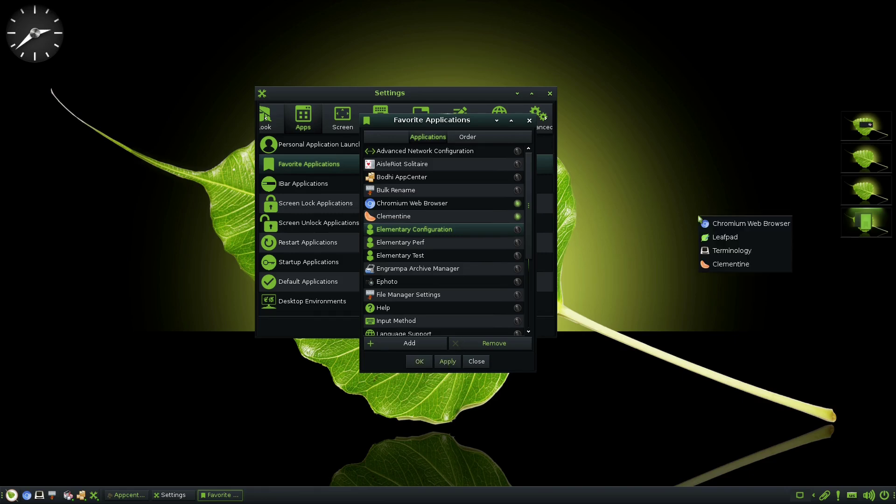
left_click(719, 257)
Remove Leafpad from the favourites and recheck the desktop favourites popup
scroll(430, 256, "down", 3)
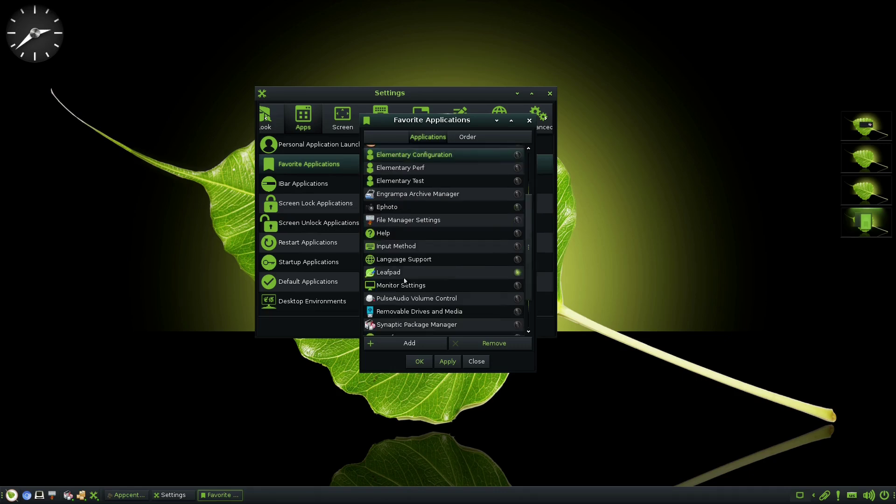
left_click(406, 275)
left_click(411, 260)
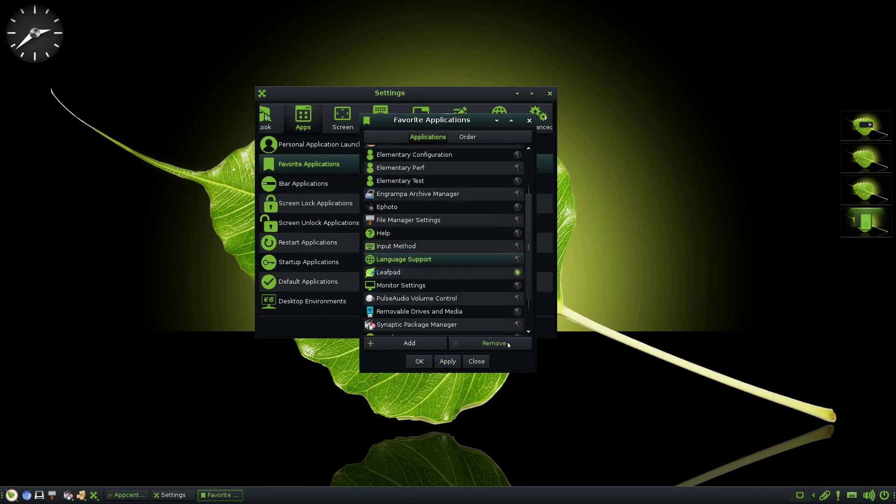
left_click(468, 274)
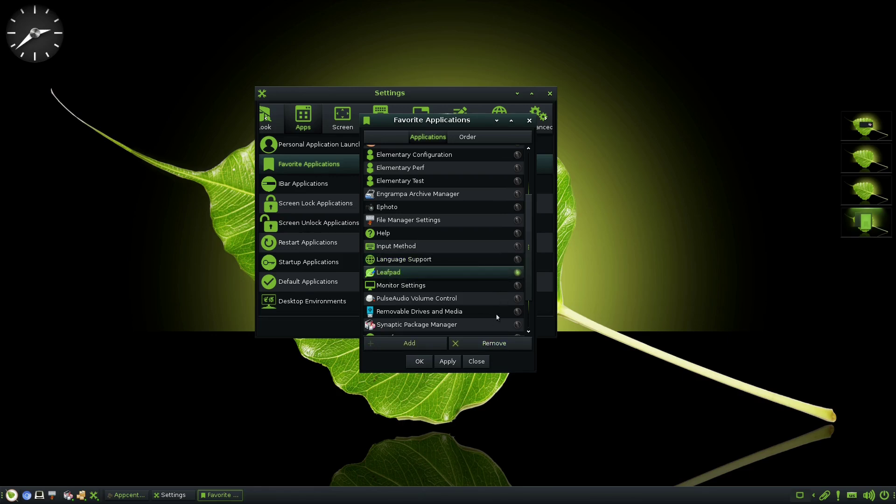
left_click(497, 344)
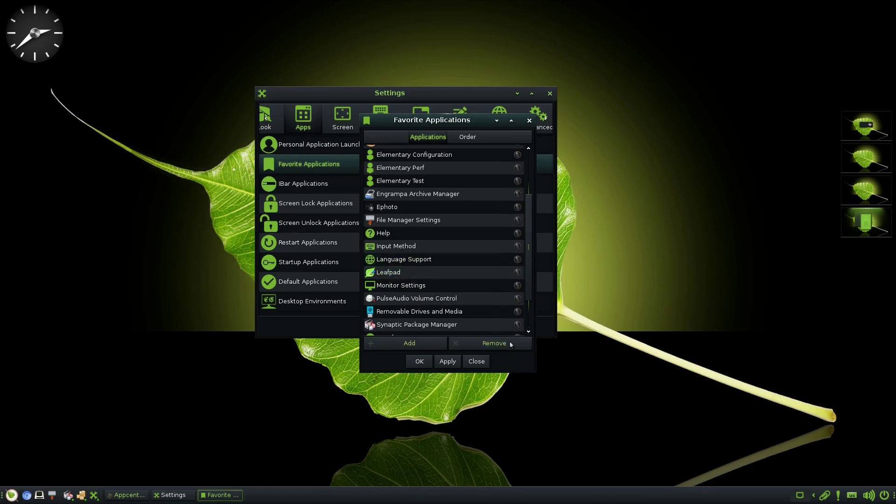
left_click(643, 256)
left_click(661, 239)
right_click(674, 216)
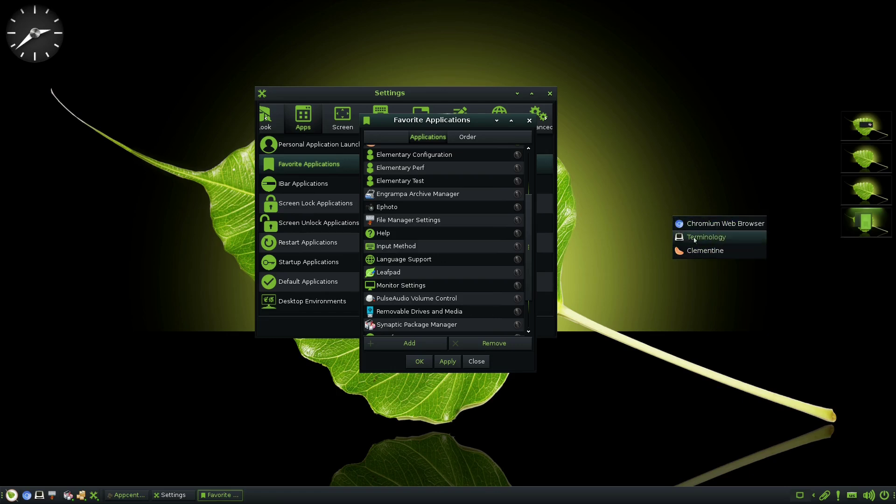
left_click(608, 215)
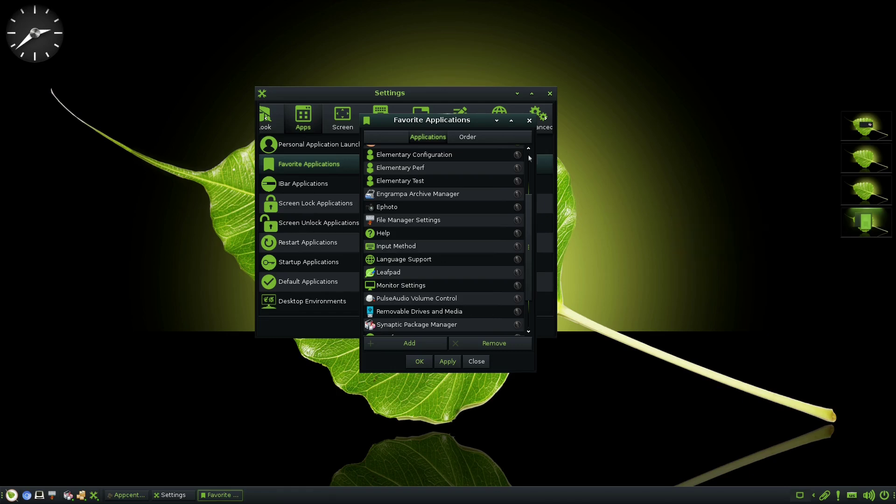
Confirm Clementine follows Chromium in the favourites Order tab, close the dialog, and verify on the desktop
left_click(473, 141)
left_click(427, 152)
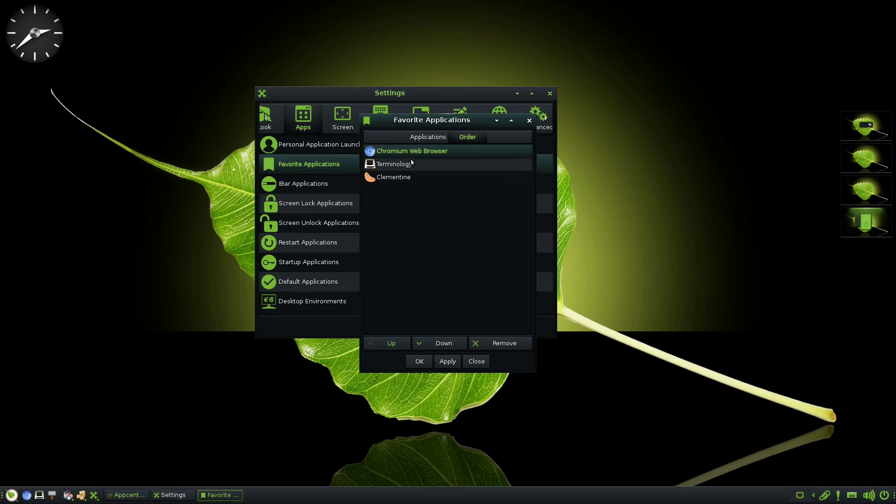
left_click(410, 179)
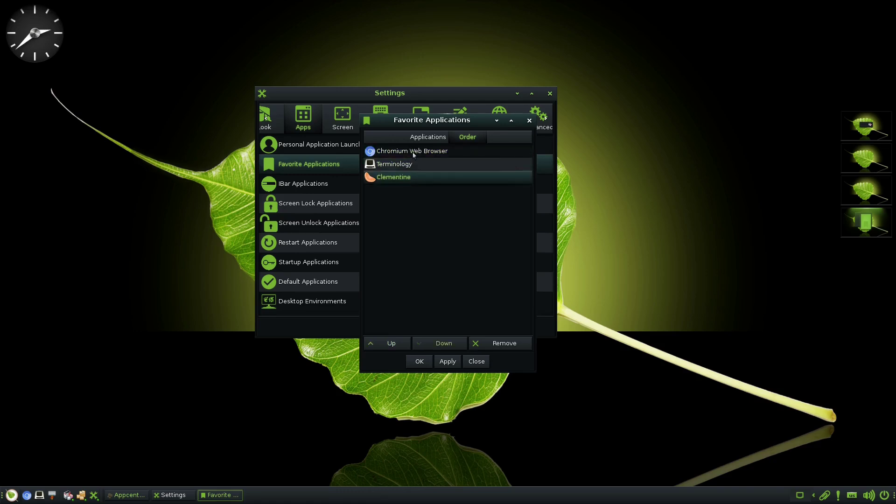
left_click(530, 121)
right_click(688, 193)
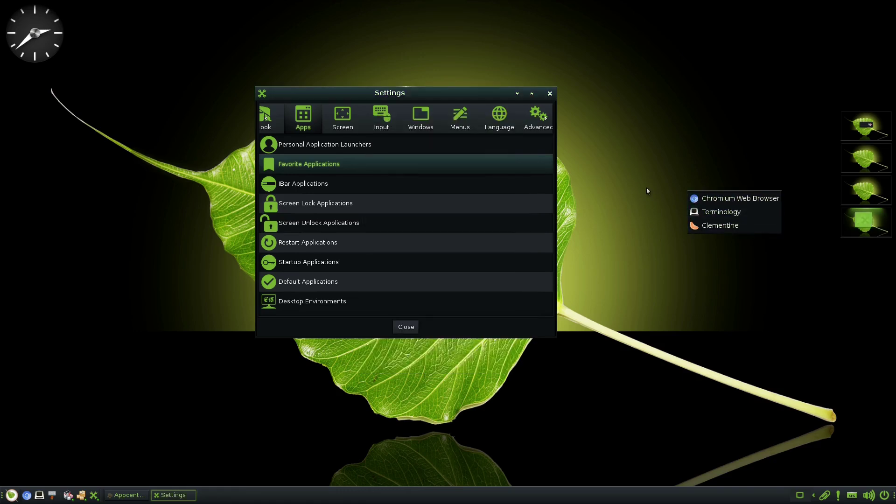
left_click(471, 178)
Add and apply Clementine in IBar Applications, review the Order tab, and close the dialog
left_click(316, 183)
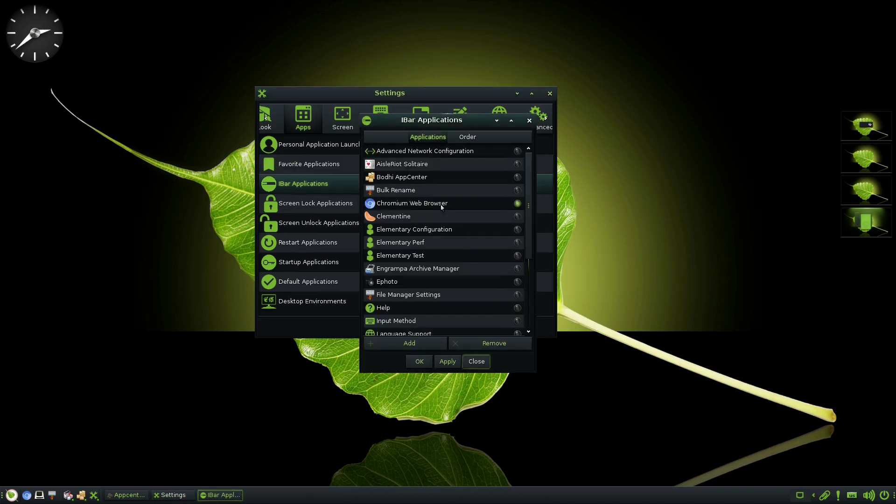
scroll(455, 218, "down", 3)
scroll(456, 221, "down", 1)
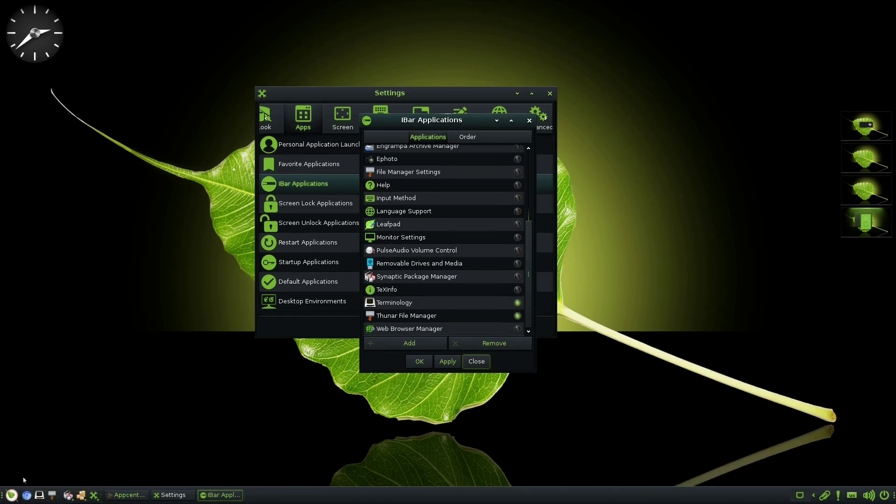
scroll(456, 245, "up", 2)
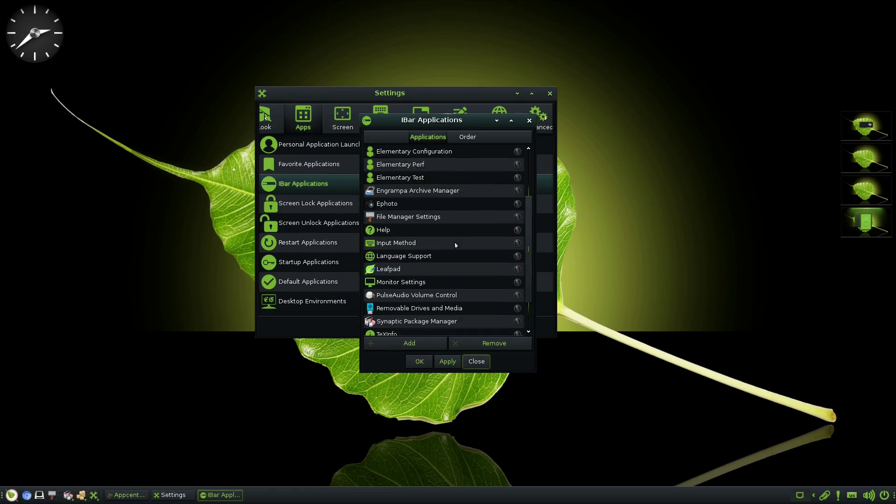
scroll(456, 245, "up", 3)
left_click(409, 213)
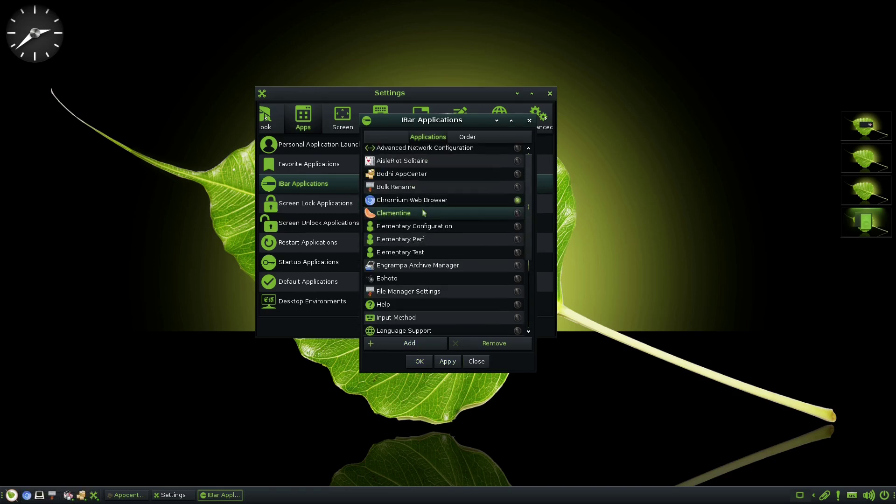
left_click(408, 349)
left_click(447, 362)
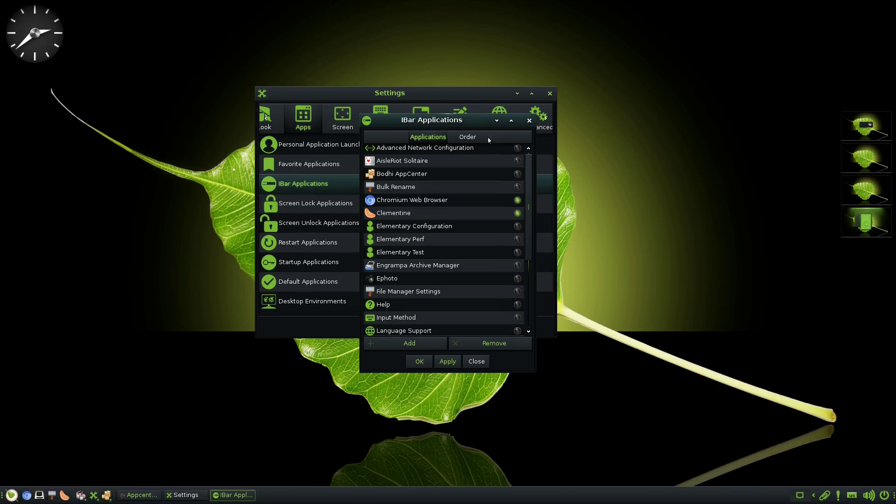
left_click(466, 137)
left_click(437, 138)
left_click(528, 120)
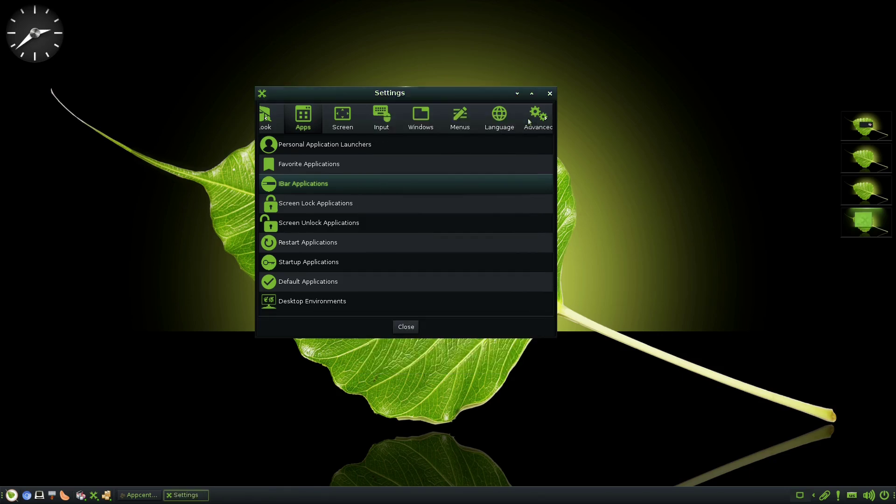
left_click(327, 204)
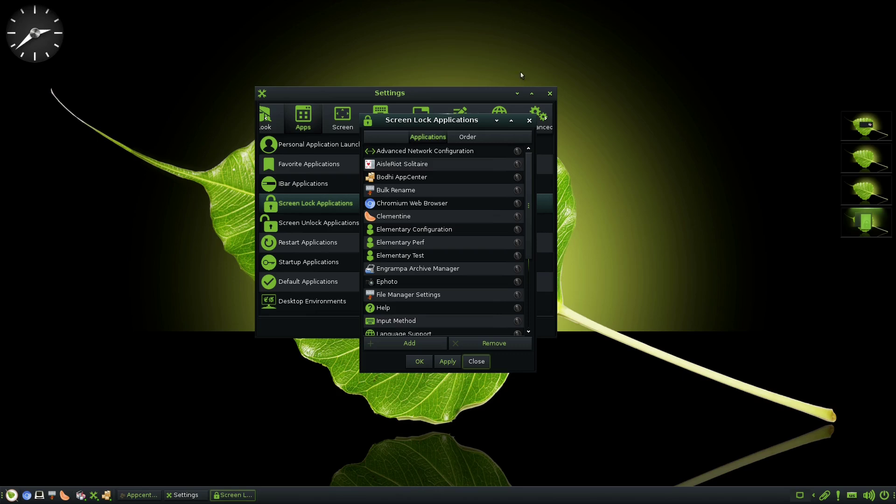
scroll(472, 182, "down", 5)
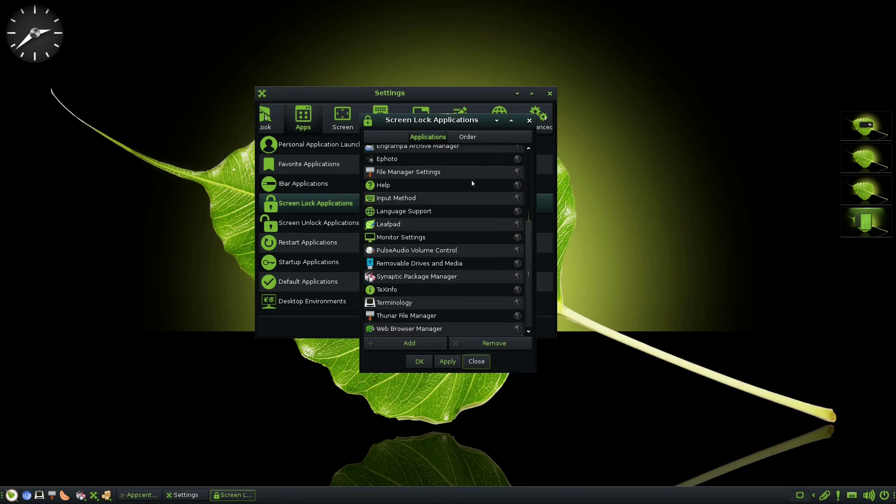
scroll(473, 183, "up", 5)
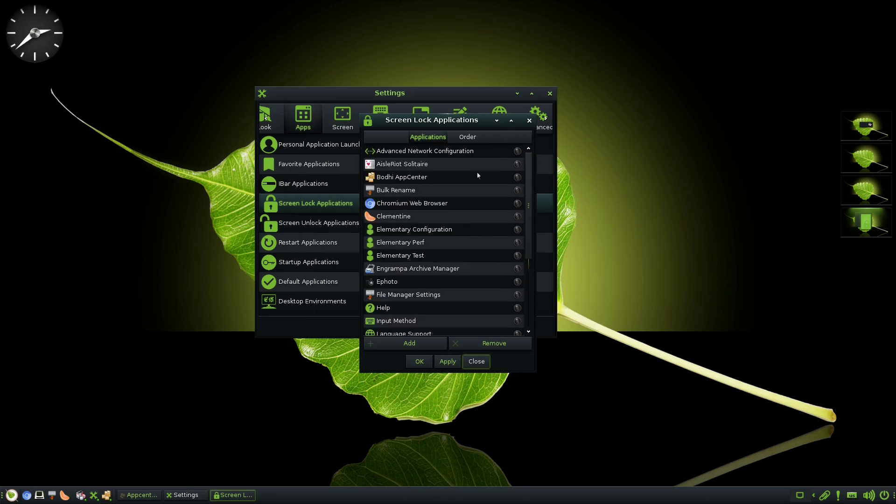
left_click(529, 121)
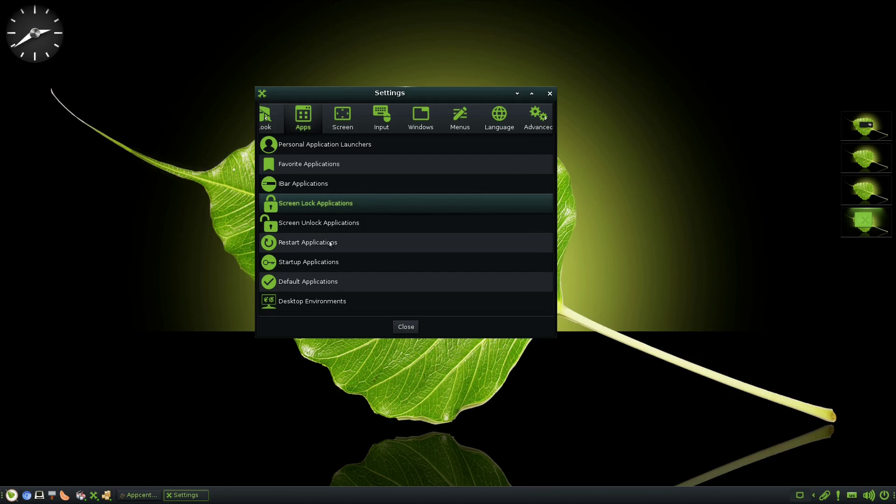
left_click(327, 301)
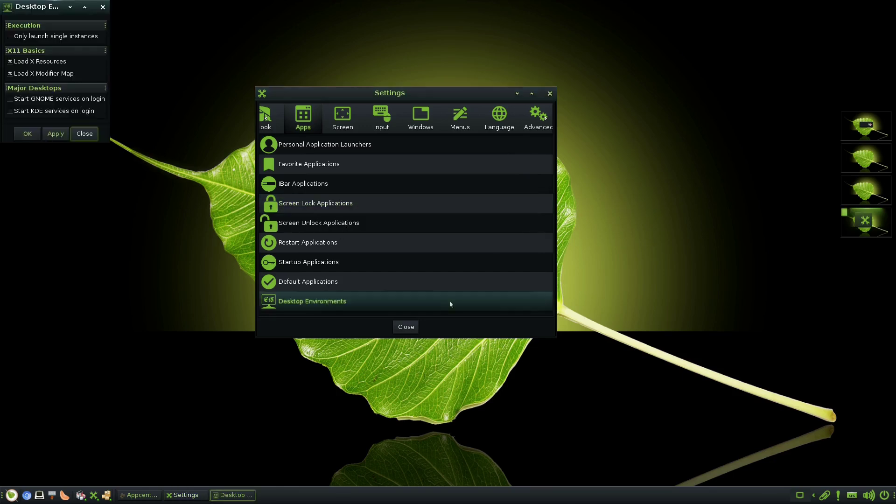
left_click_drag(61, 6, 169, 94)
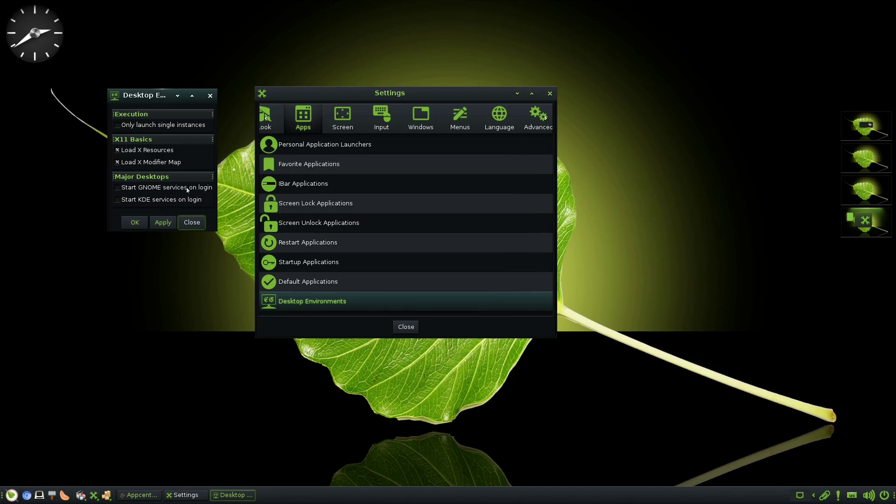
left_click(210, 96)
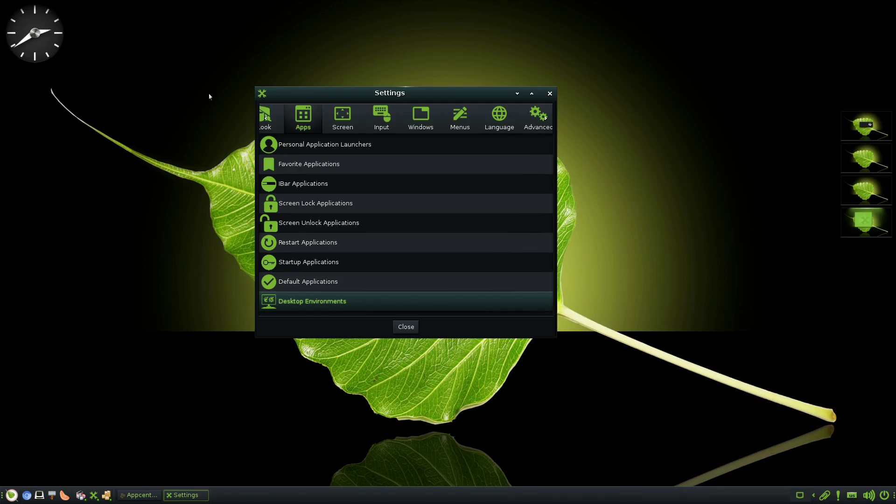
Browse the Screen, Input and Windows categories, then review Menus > Menu Settings tabs
left_click(350, 125)
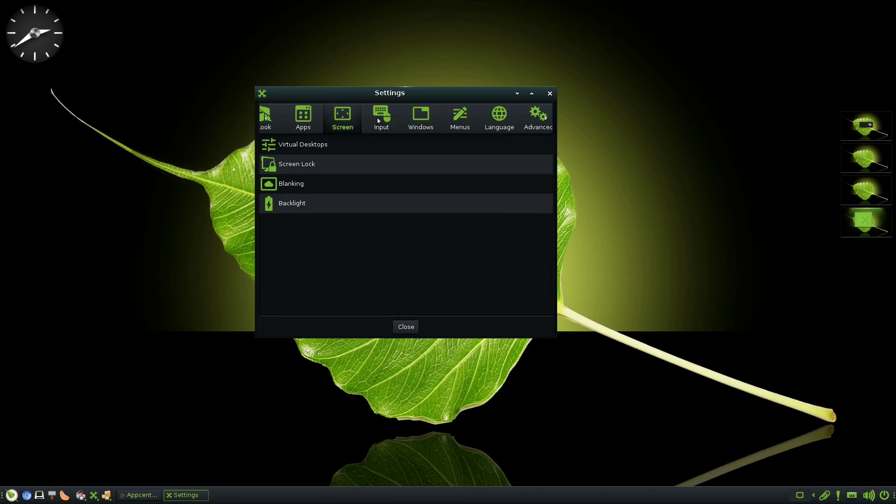
left_click(379, 121)
left_click(429, 124)
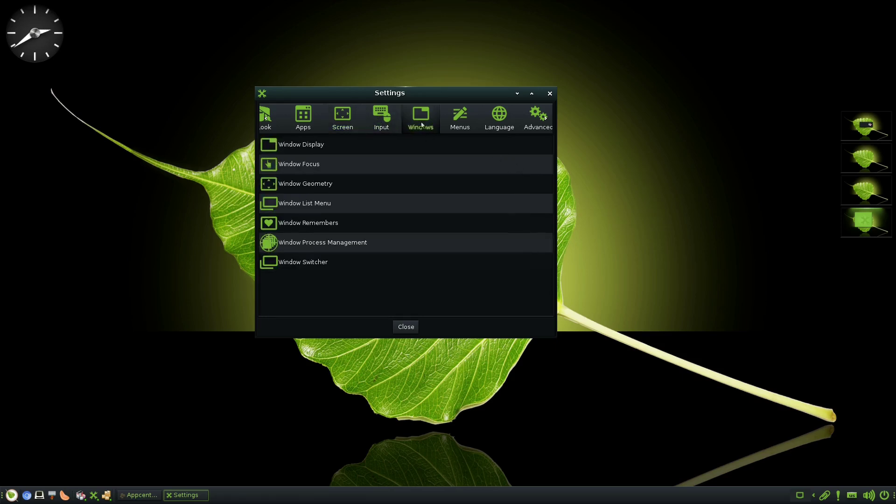
left_click(448, 125)
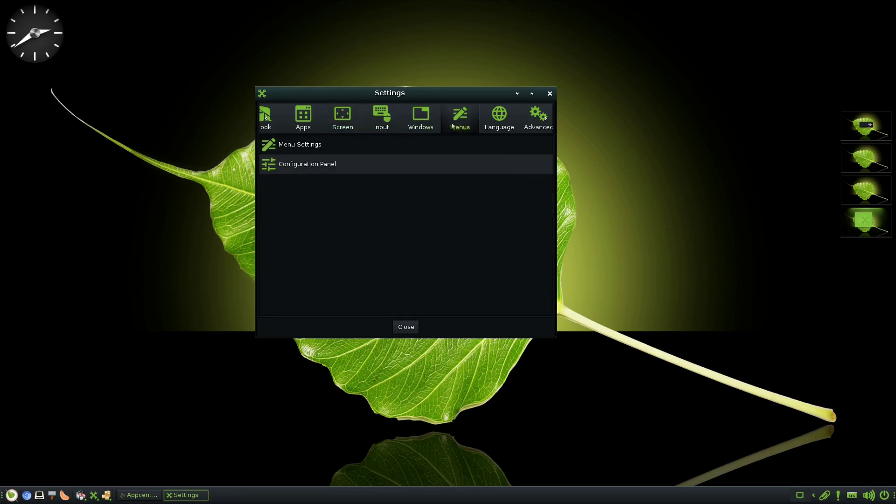
left_click(300, 144)
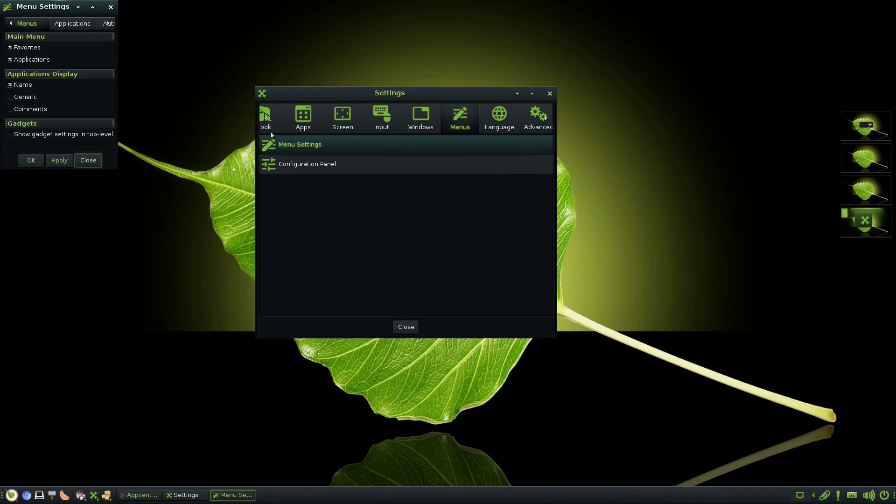
left_click(80, 22)
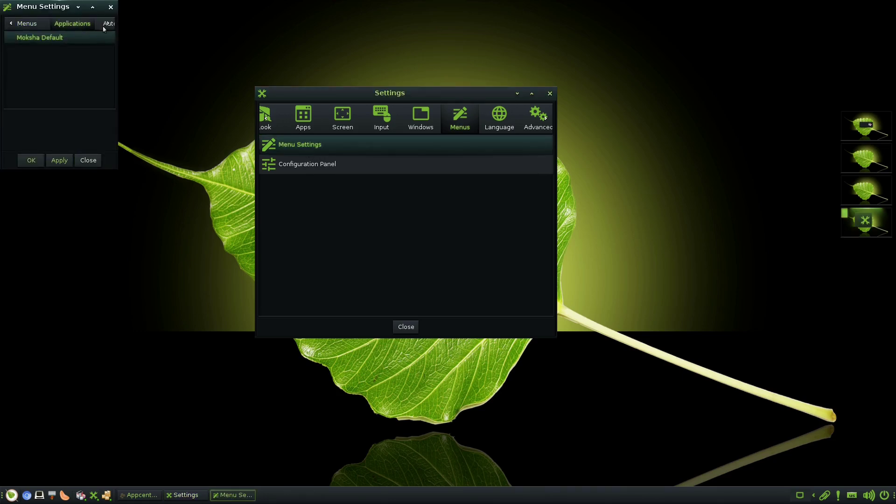
left_click(102, 24)
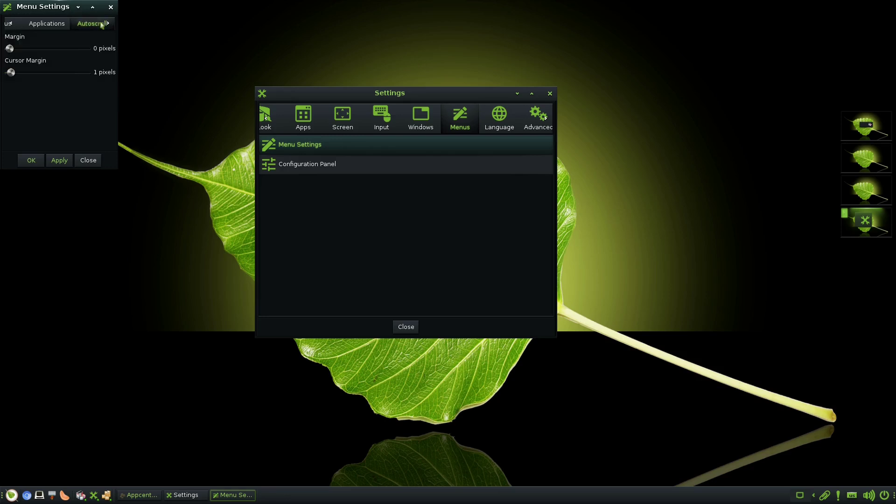
left_click(20, 23)
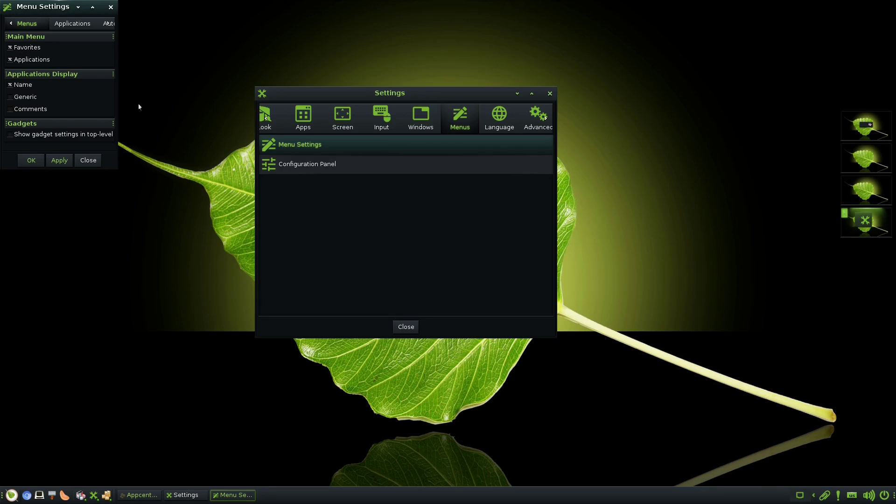
Pop up the desktop favourites and main menu, step through entries, then close it
right_click(152, 106)
left_click(169, 72)
left_click(177, 73)
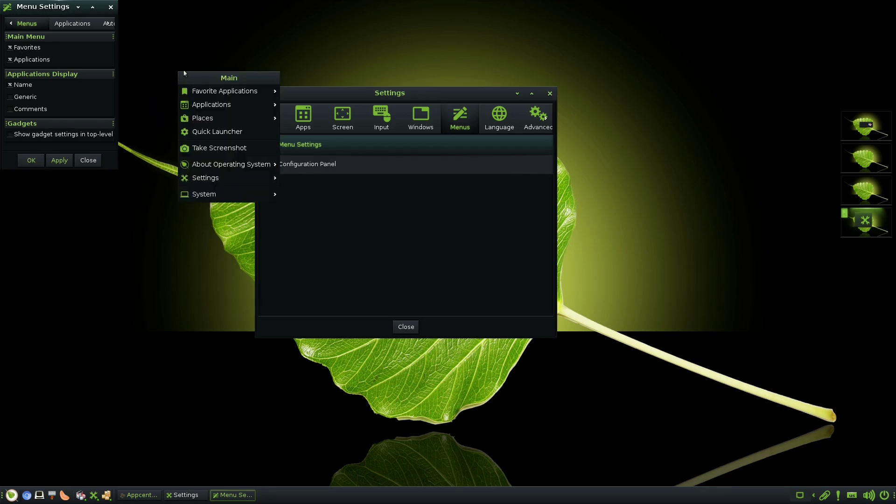
mouse_move(212, 92)
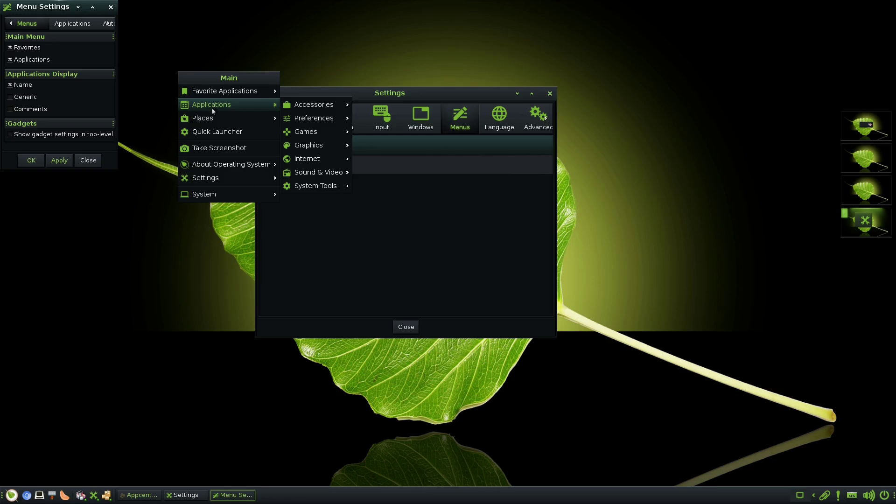
mouse_move(209, 122)
key("Down")
key("Down")
key("Down")
key("Down")
key("Down")
key("Down")
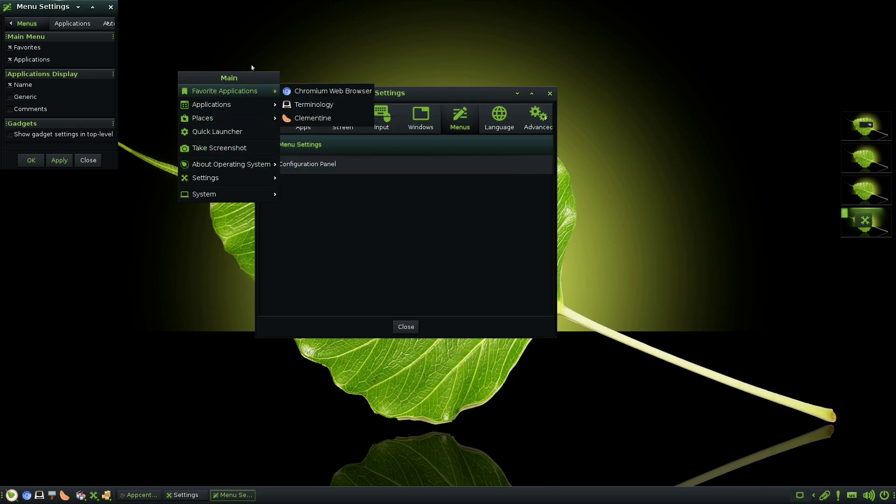
key("Escape")
Close Menu Settings and view the Language and Advanced categories via the tab-strip arrows
left_click(111, 7)
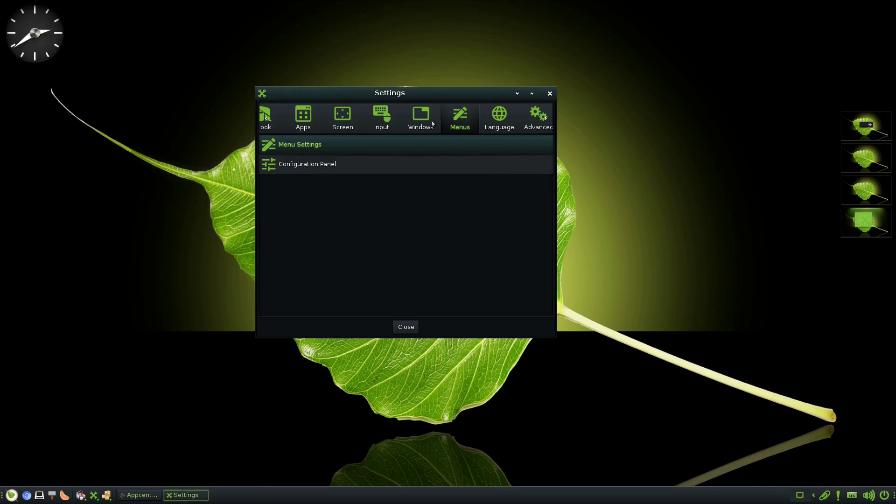
left_click(510, 120)
left_click(531, 121)
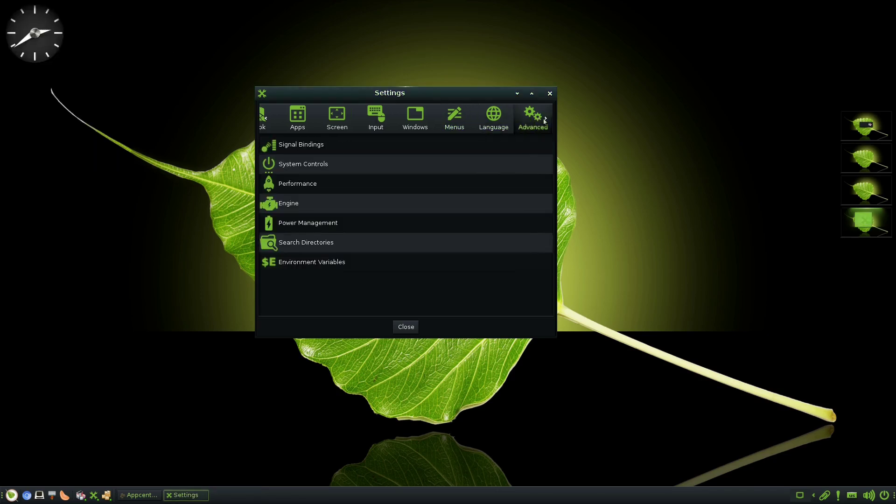
left_click(544, 120)
left_click(544, 121)
left_click(460, 118)
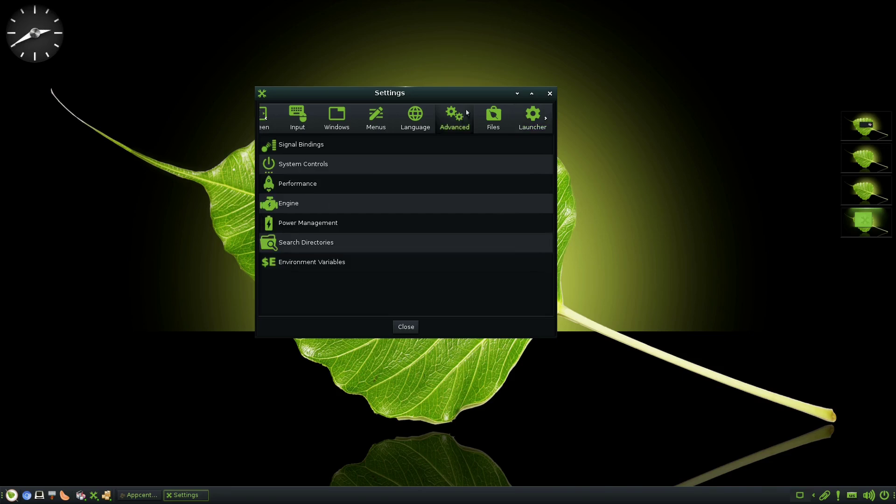
View the Files, Launcher and Settings categories, close Settings, and switch to the terminal workspace
left_click(490, 124)
left_click(525, 128)
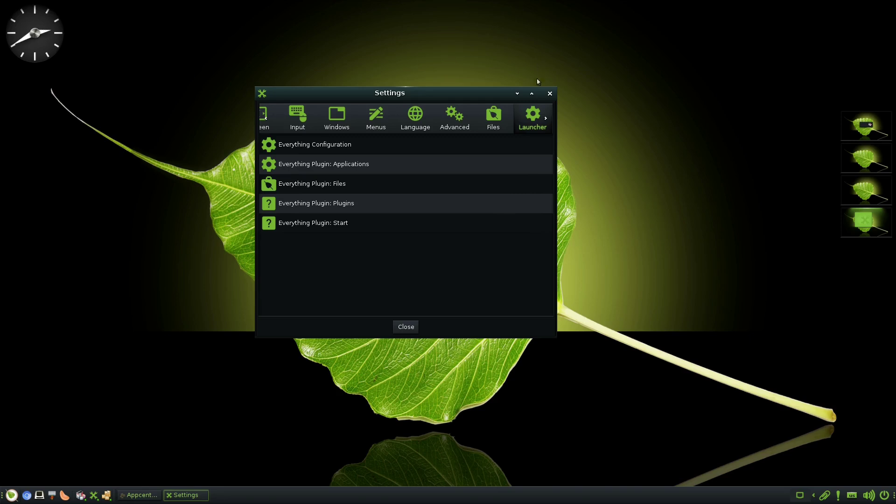
left_click(548, 121)
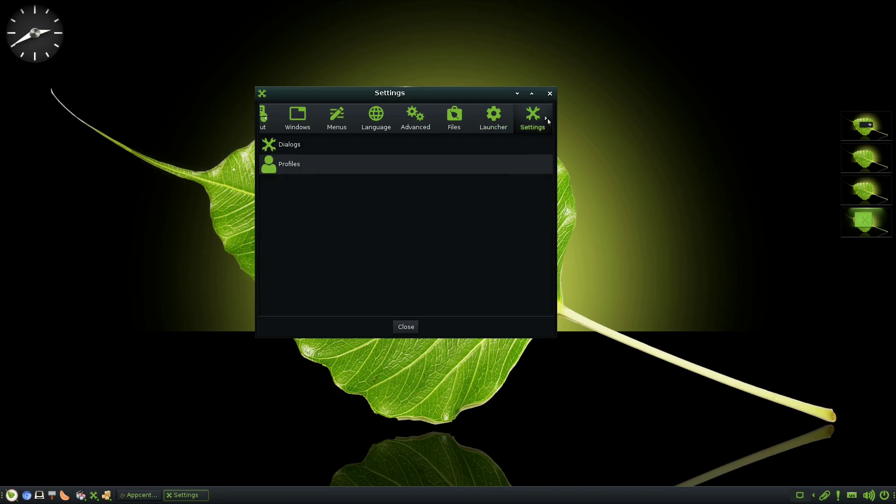
left_click(550, 94)
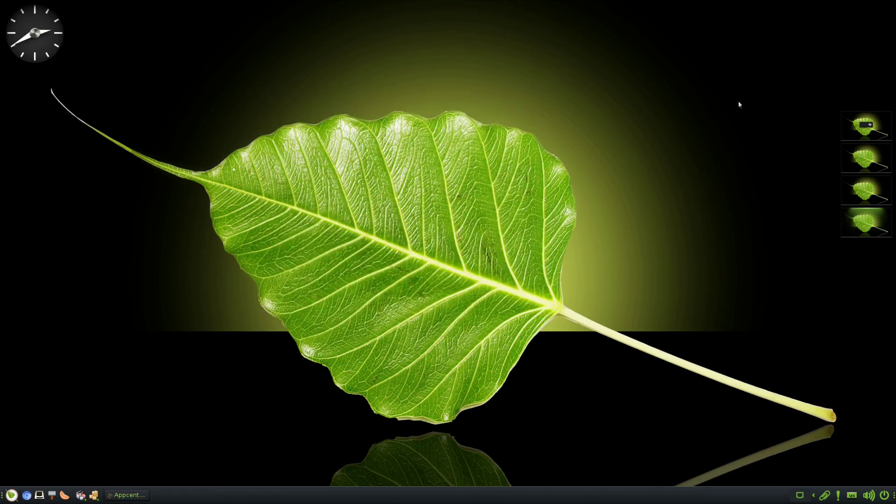
left_click(866, 218)
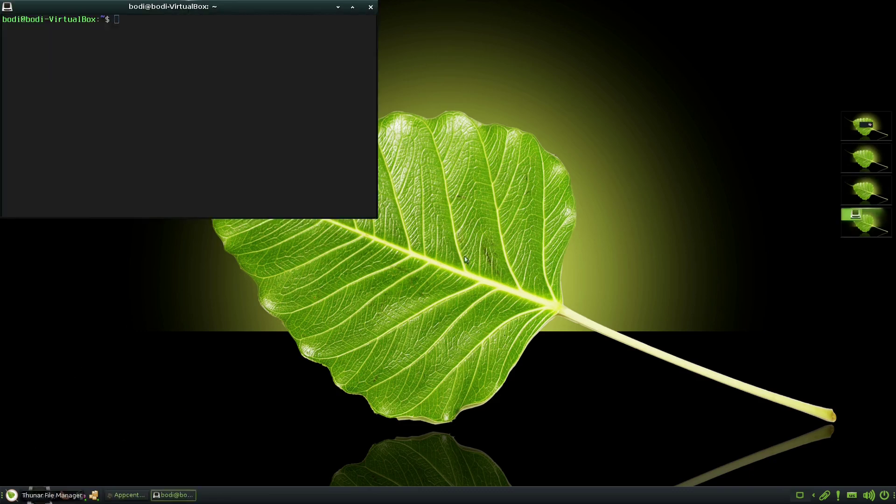
Run 'snap list' and 'flatpak list', both not found, then exit the terminal
type("snap")
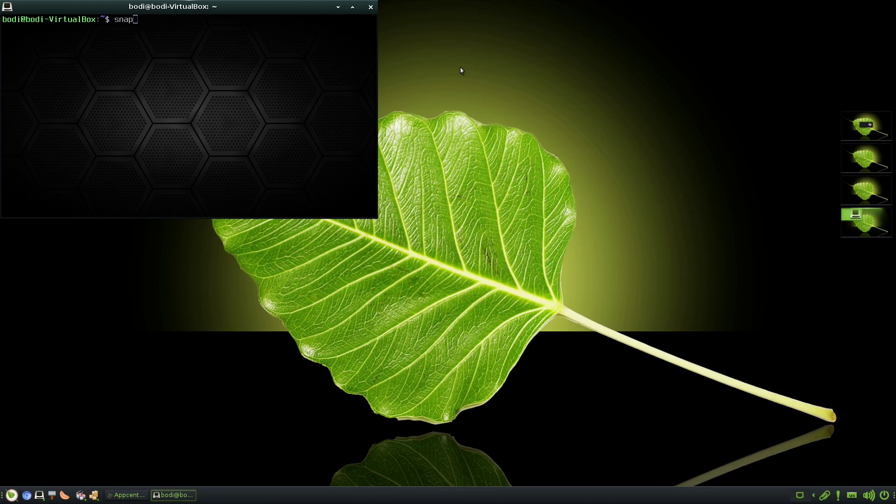
type(" list")
key("Return")
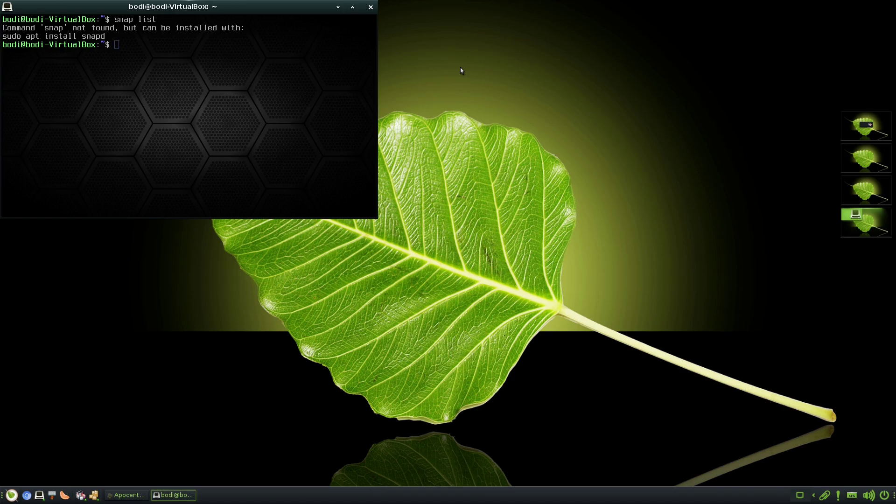
type("flatpak list")
key("Return")
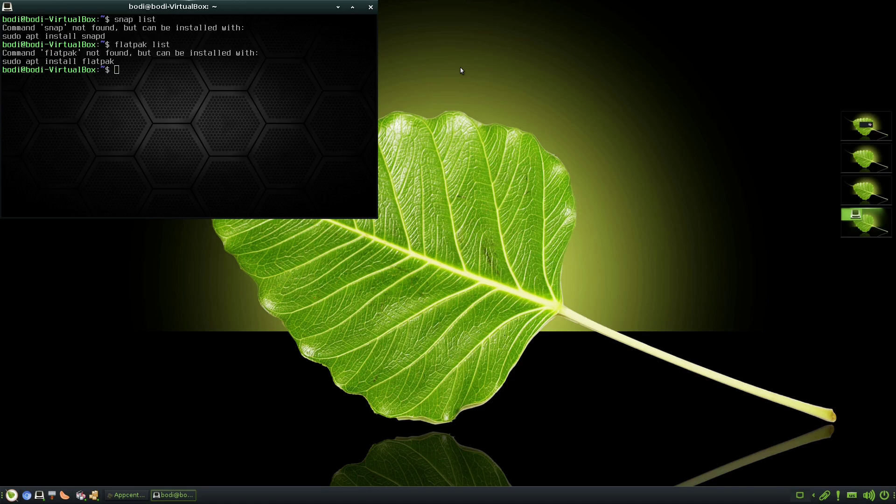
type("exit")
key("Return")
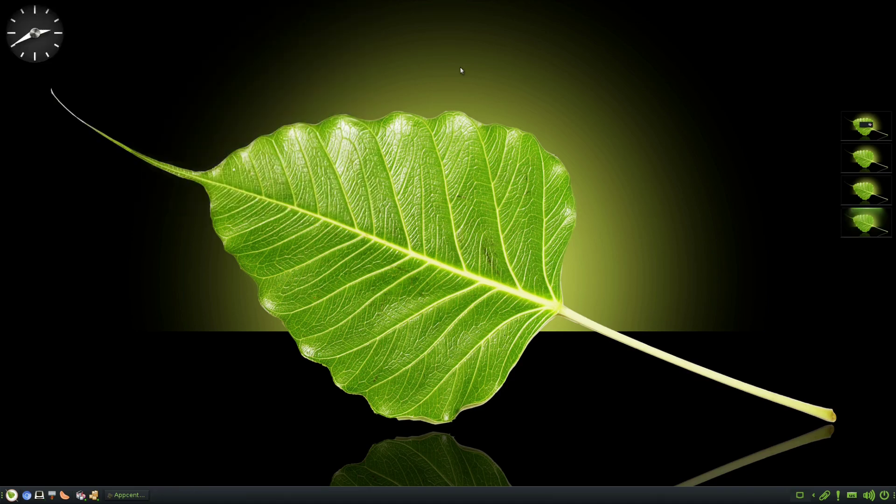
Close the AppCenter tabs and Chromium, dismiss 'Update is complete', and open the main menu
left_click(146, 496)
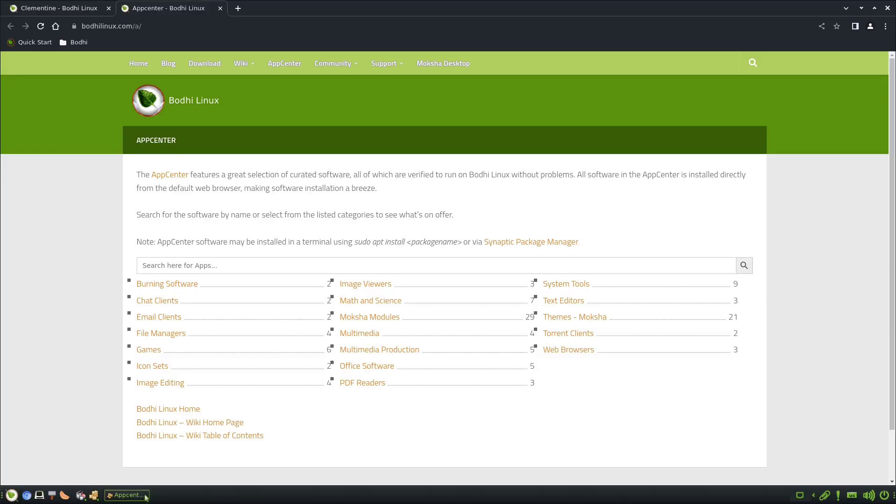
left_click(219, 8)
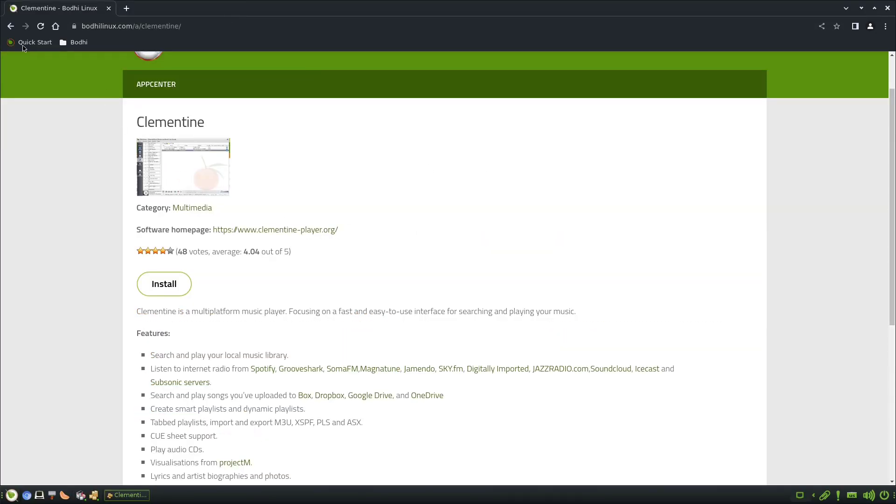
left_click(887, 8)
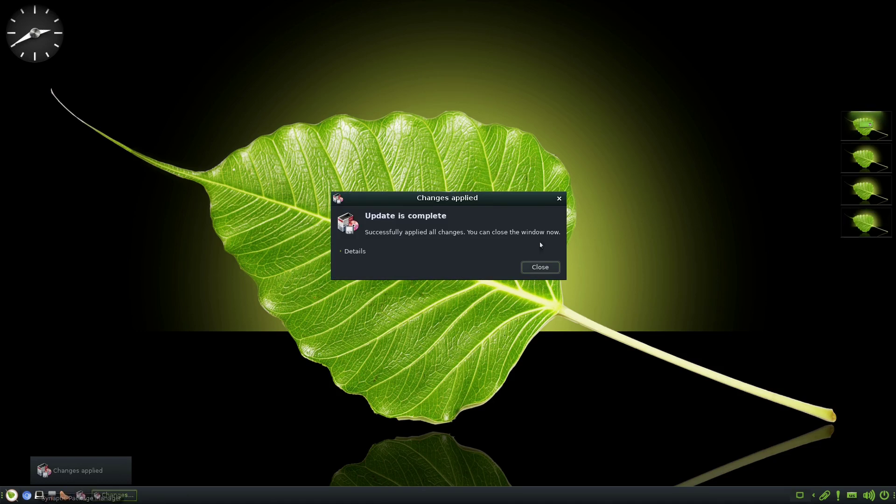
left_click(540, 267)
left_click(10, 497)
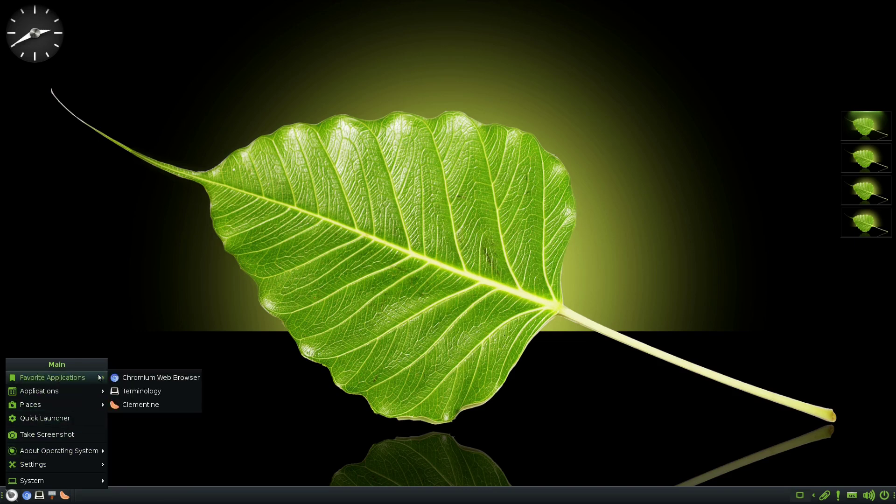
Launch Synaptic Package Manager from System Tools, authenticating with the administrator password
left_click(365, 254)
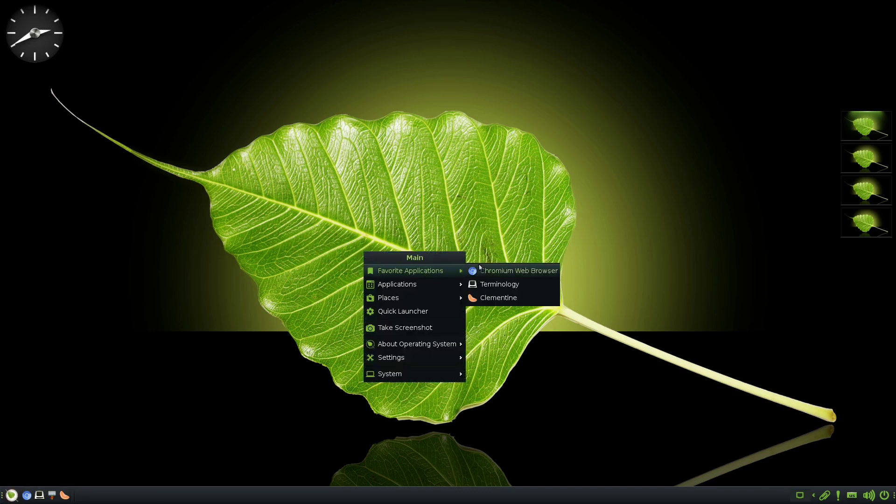
mouse_move(420, 284)
mouse_move(498, 318)
mouse_move(502, 366)
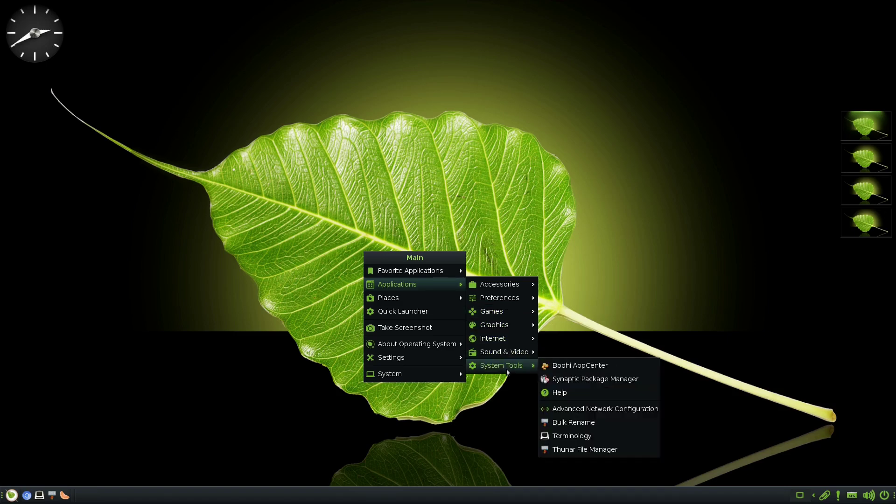
left_click(579, 377)
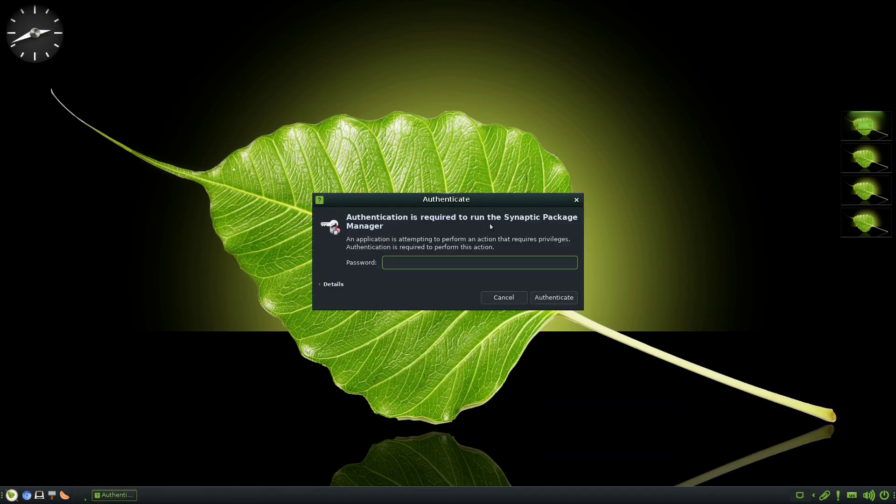
type("****")
key("Return")
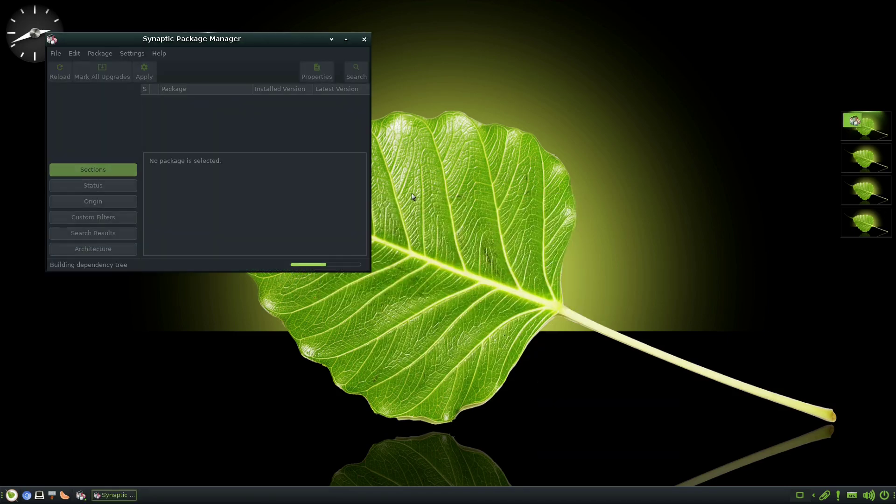
Center the Synaptic window, dismiss the Quick Introduction, and close Synaptic
left_click_drag(262, 39, 464, 73)
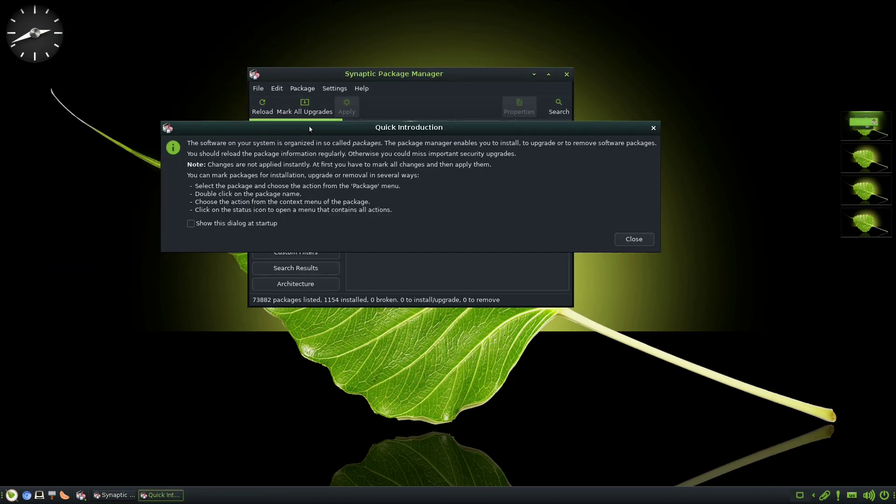
left_click(634, 239)
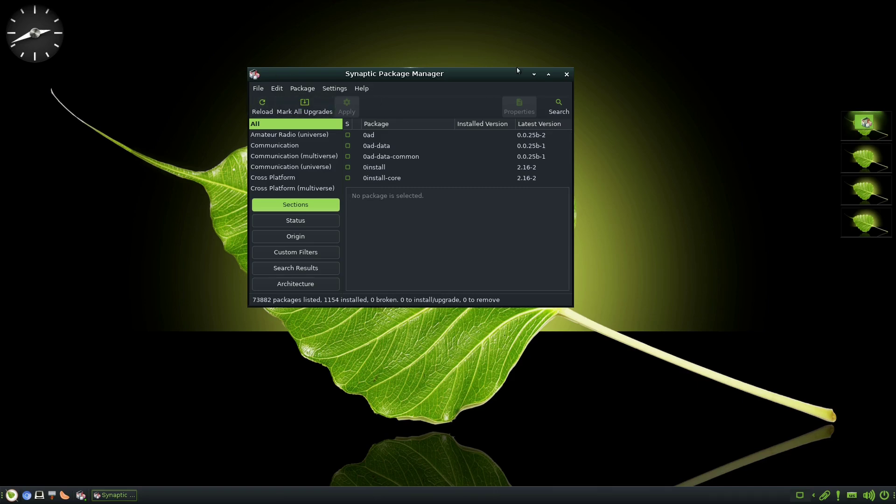
left_click(567, 75)
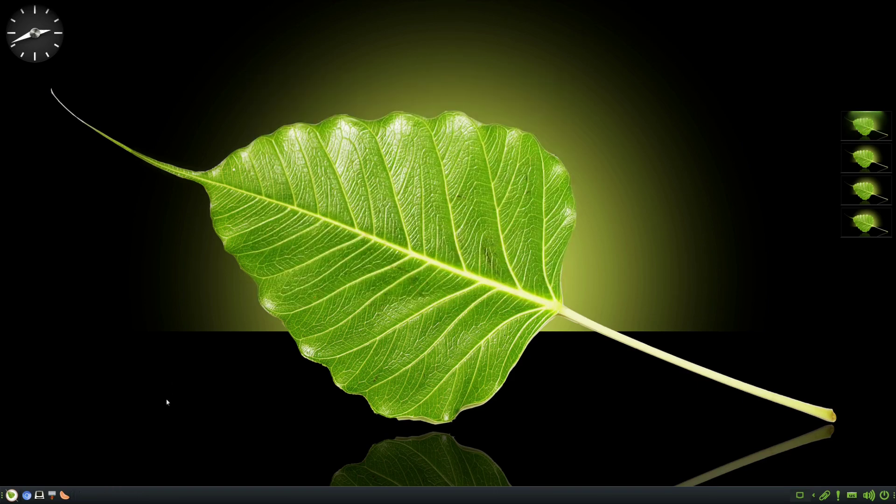
Browse the main menu's About Operating System and Favorite Applications entries, then close it
left_click(12, 495)
mouse_move(37, 451)
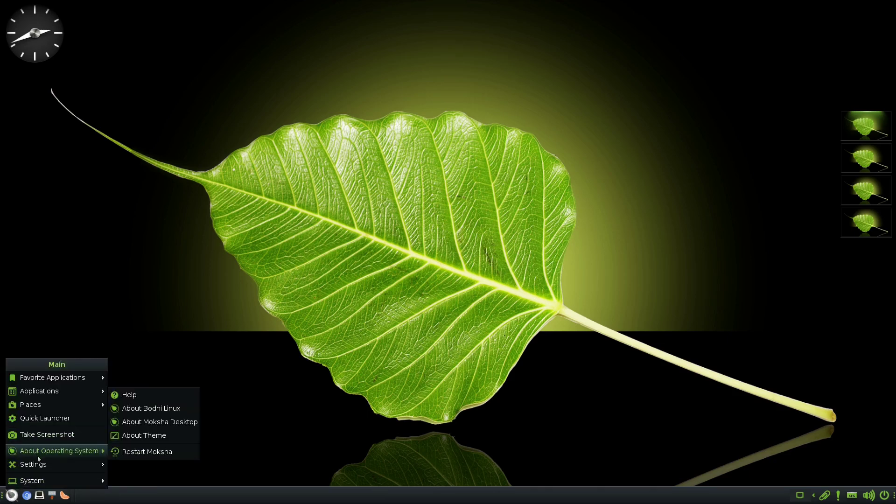
mouse_move(51, 378)
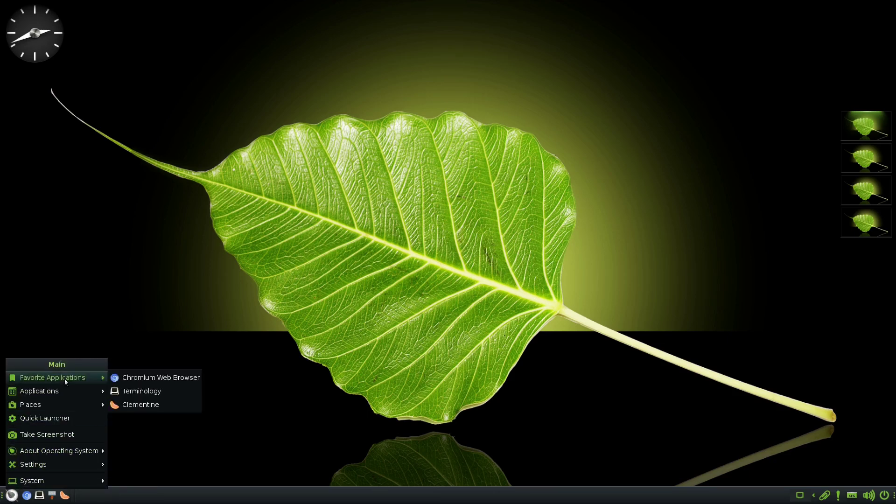
left_click(218, 252)
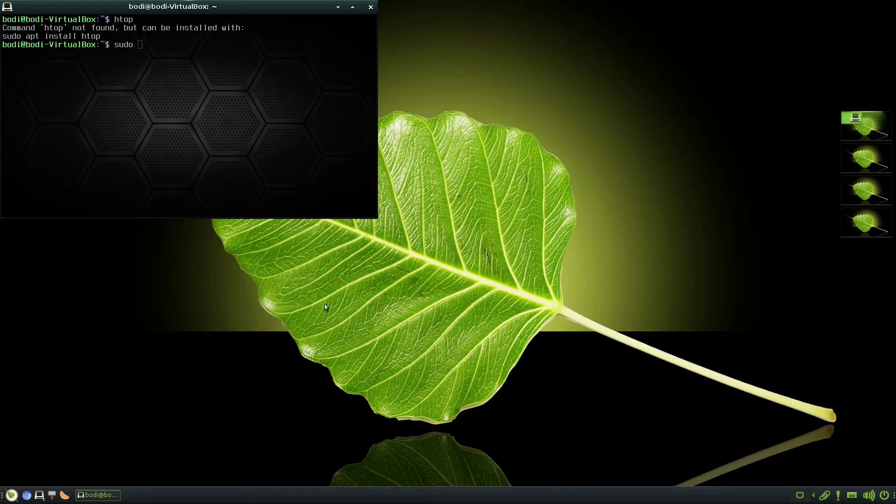
Install htop with 'sudo apt install htop', confirming with the administrator password
type("apt install htop")
key("Return")
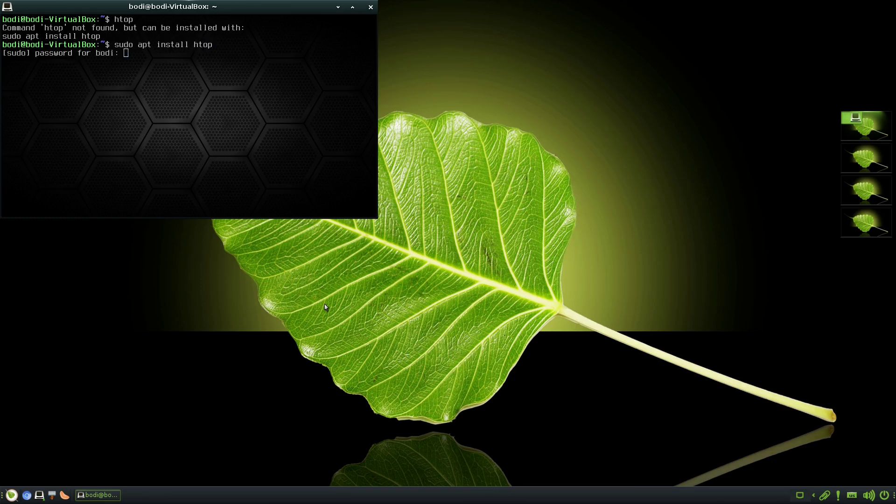
key("Return")
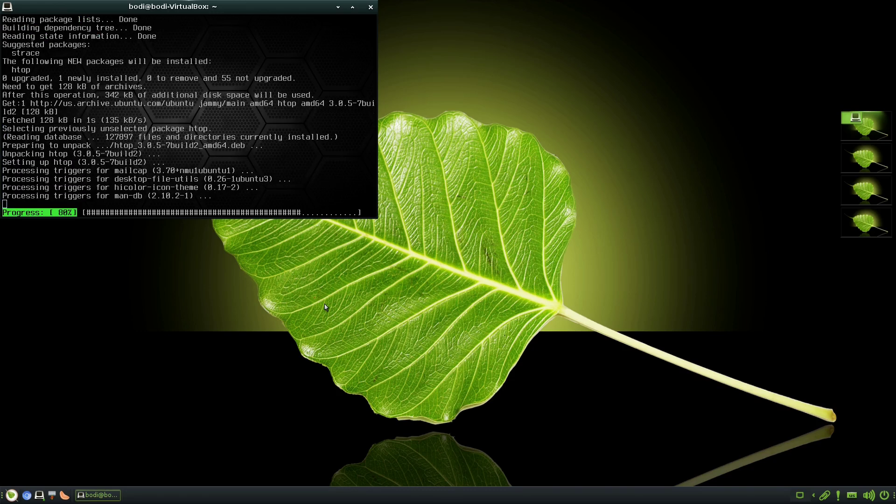
Clear the terminal, quit htop with q, and type 'exit' at the prompt
type("clear")
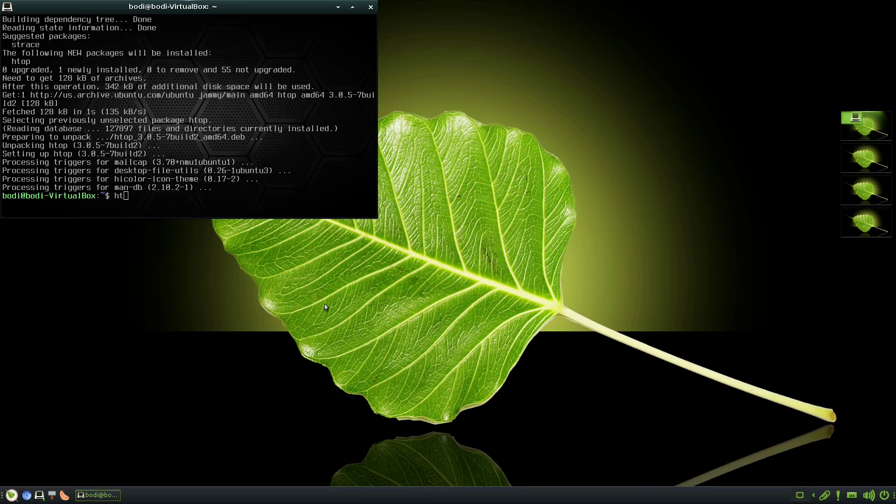
key("Return")
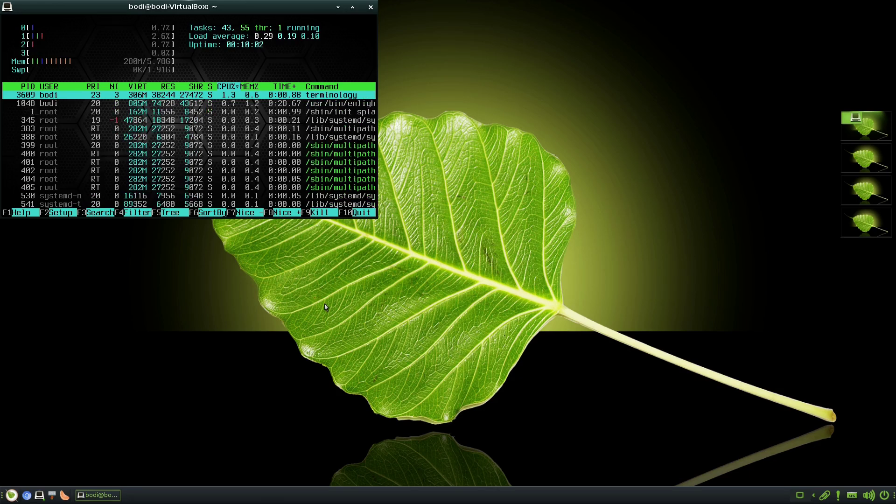
type("qexit")
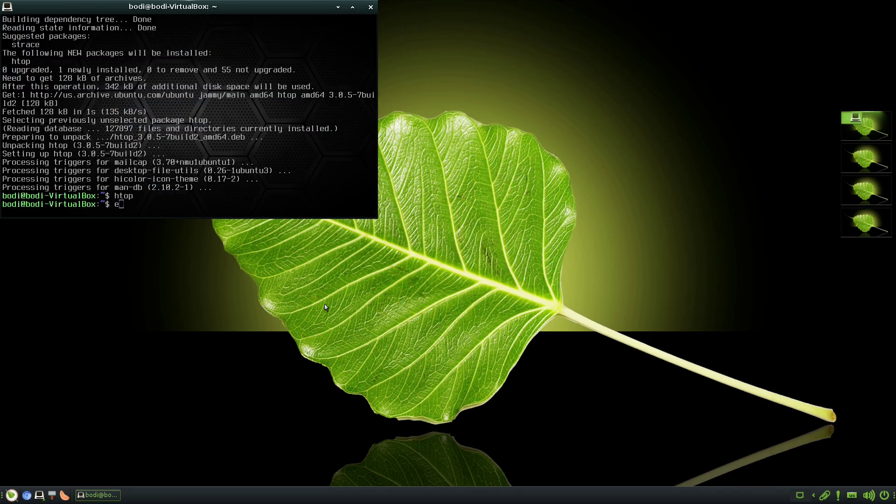